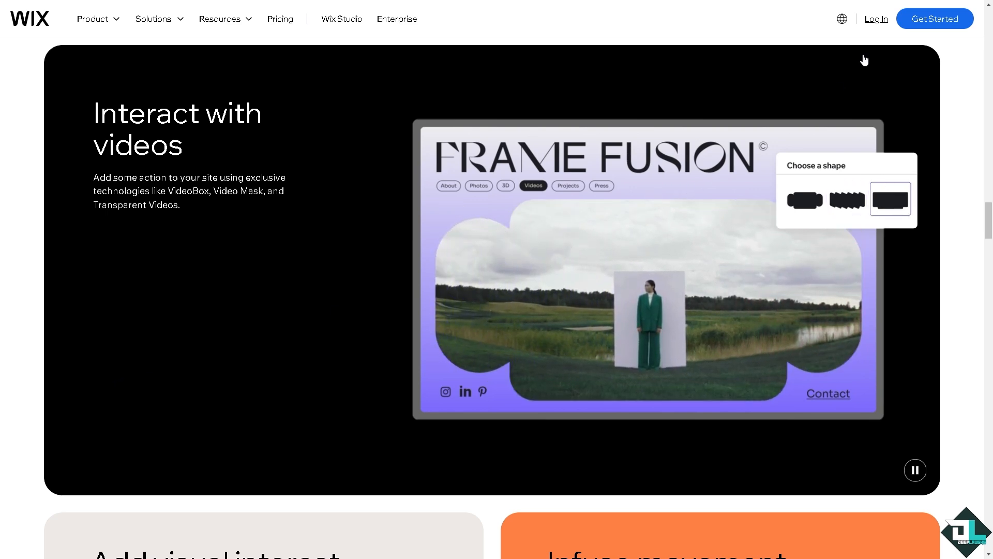
Enter the Wix account from the home page and open the list of sites
click(918, 27)
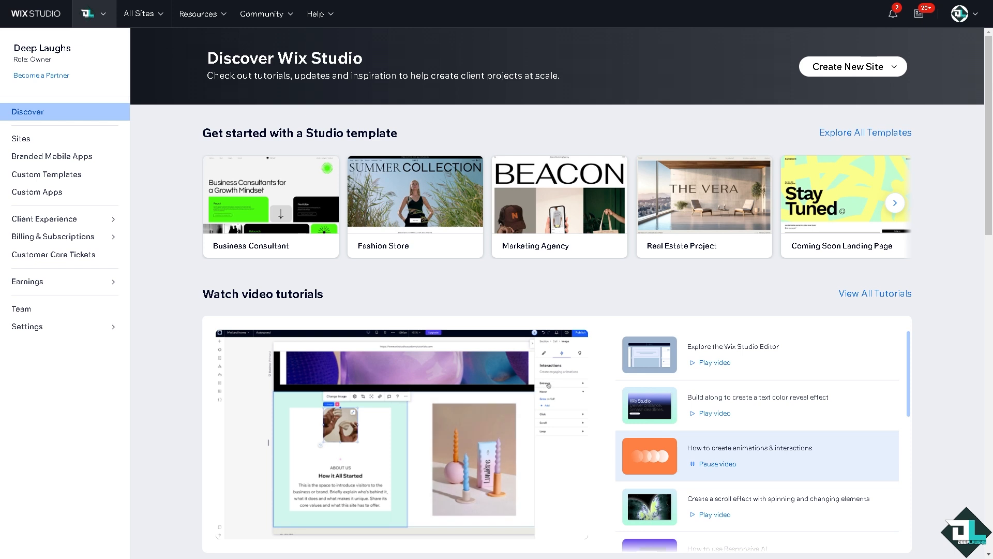
click(41, 142)
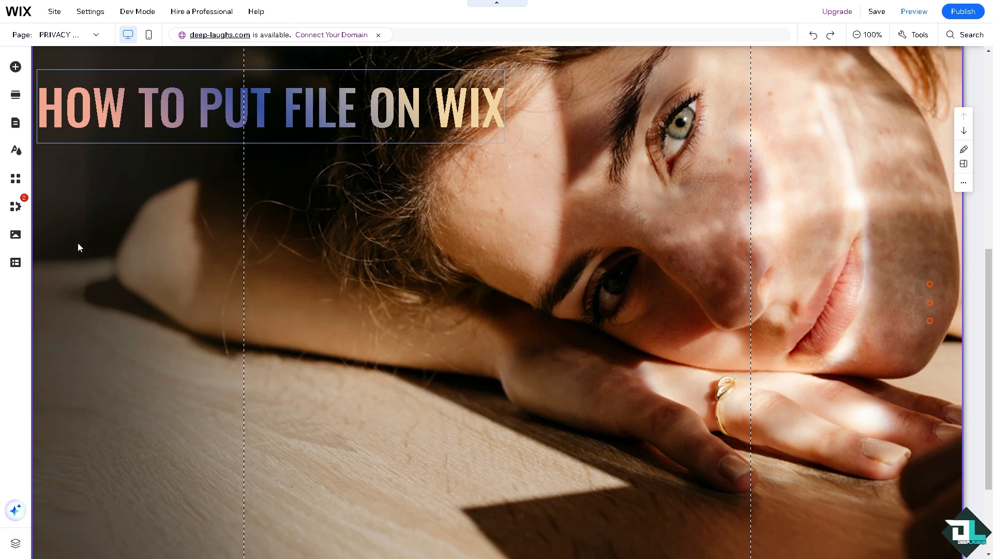
Add the DOWNLOAD text button to the photo section, then reposition and enlarge it below the heading
click(15, 68)
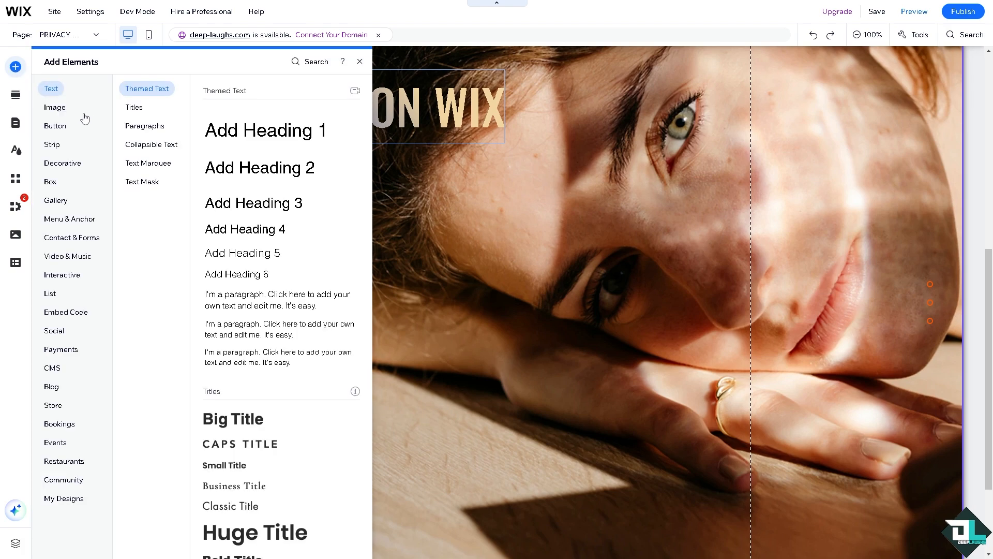
click(53, 115)
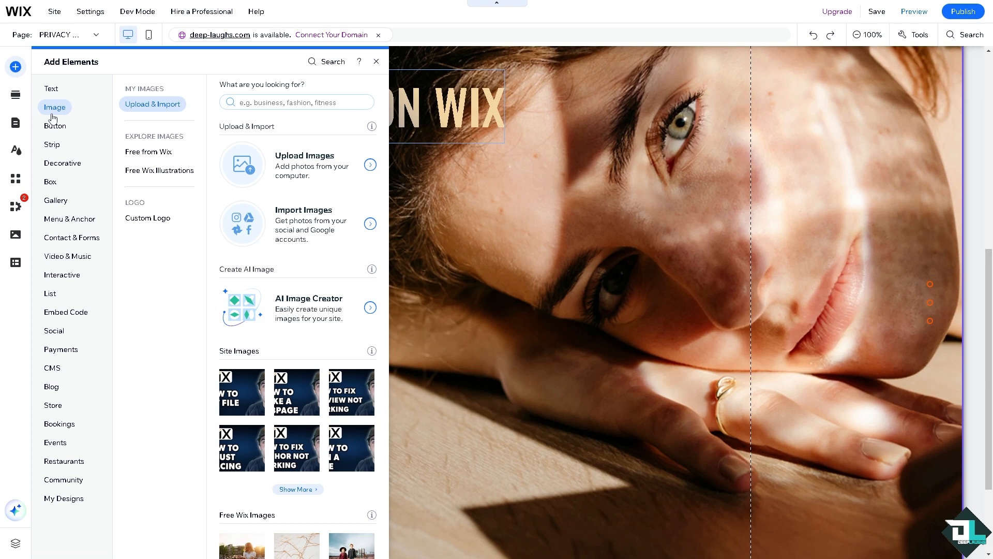
click(53, 126)
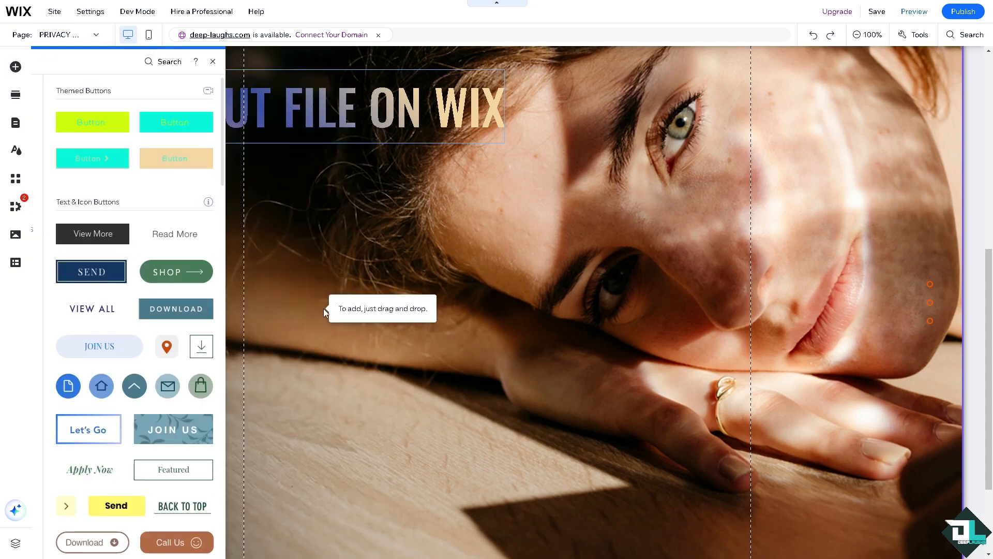
click(323, 308)
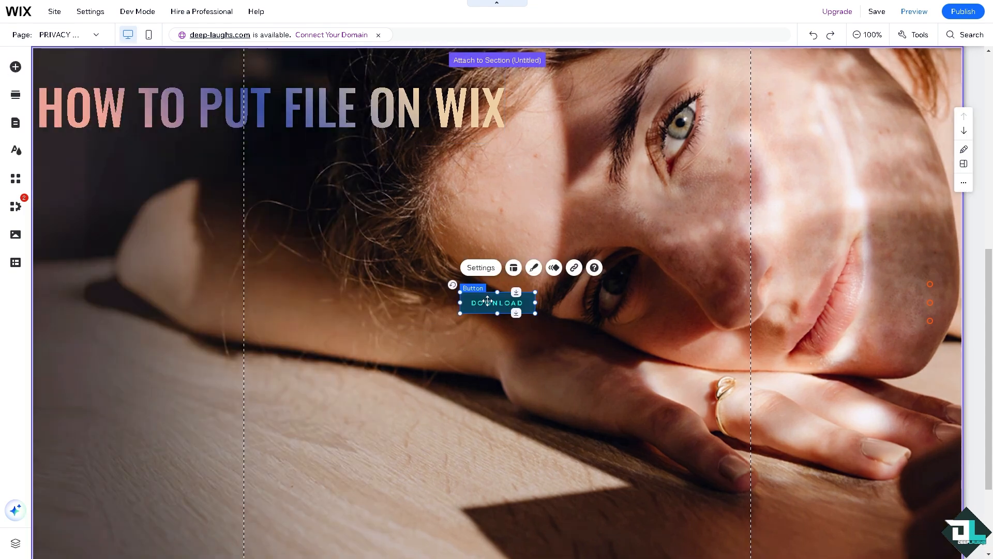
mouse_move(486, 298)
mouse_down()
mouse_move(377, 295)
mouse_move(171, 251)
mouse_move(121, 357)
mouse_move(383, 396)
mouse_up()
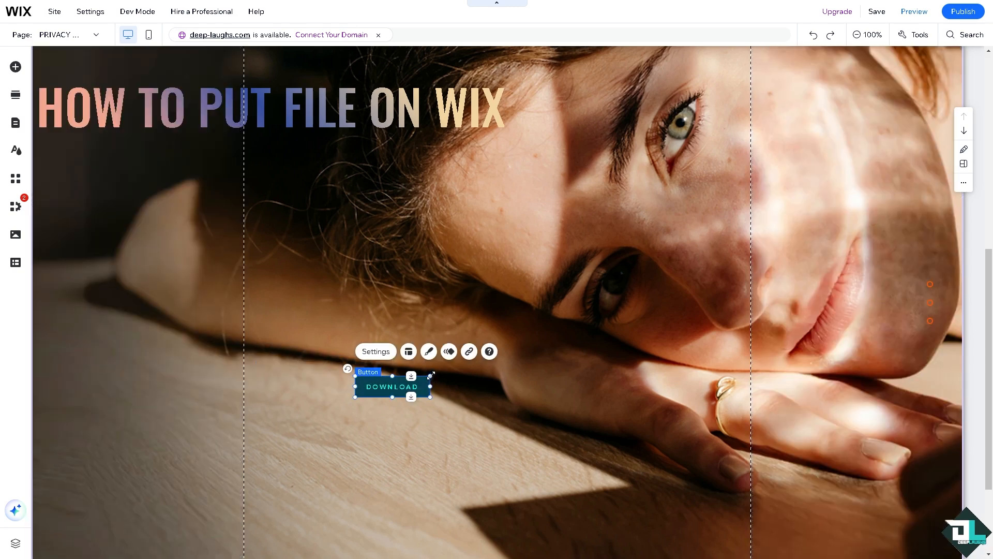
drag(432, 374, 575, 319)
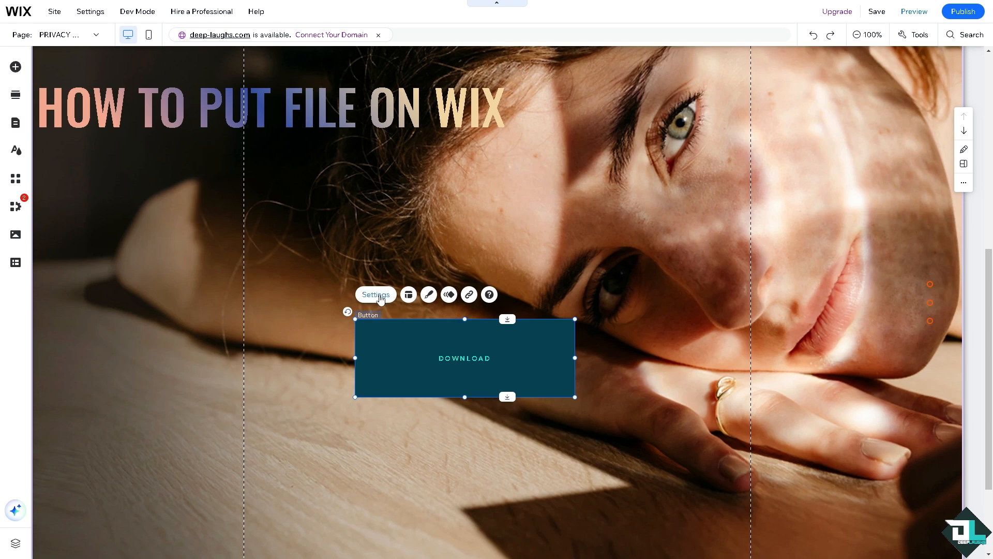
Try to link the DOWNLOAD button to a document, selecting qrcode.svg from the site files
click(376, 295)
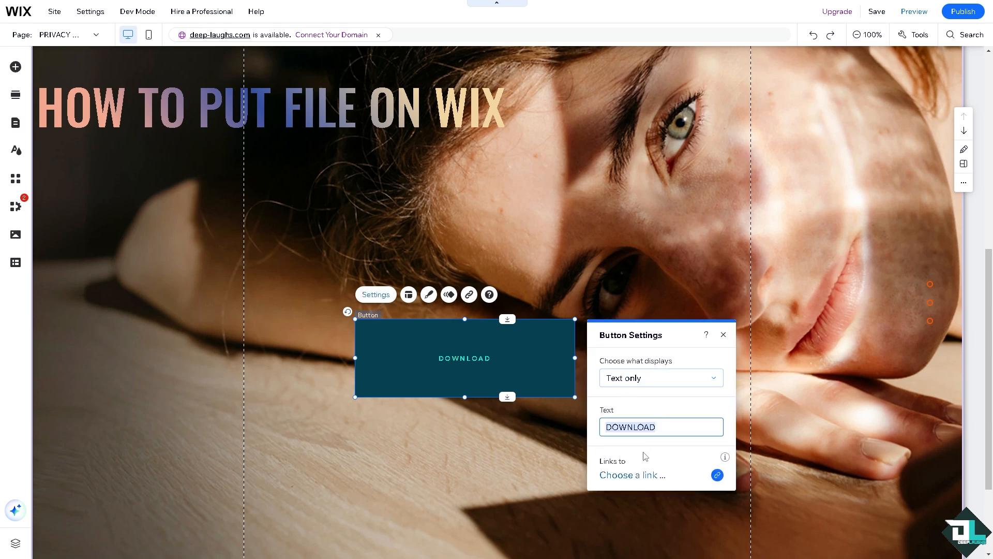
click(635, 480)
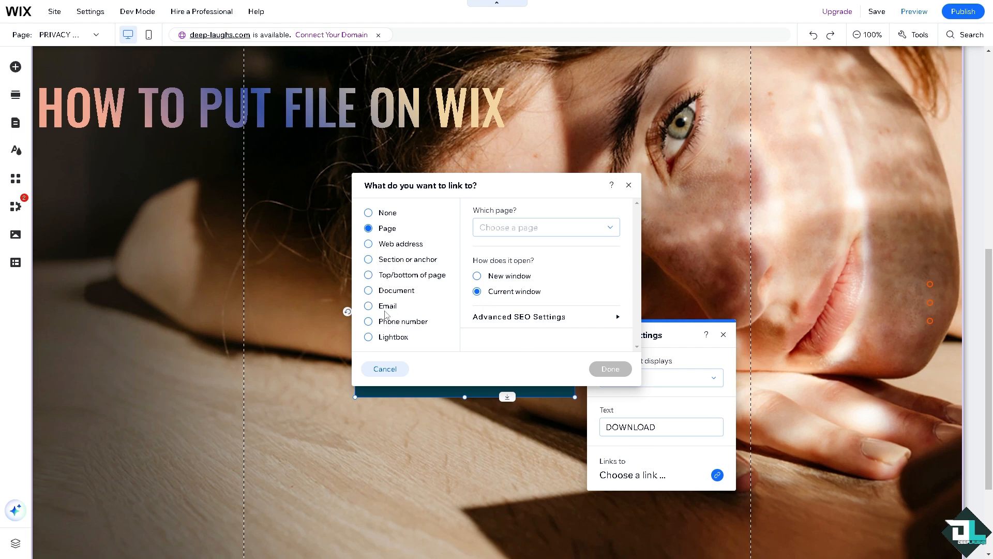
click(369, 292)
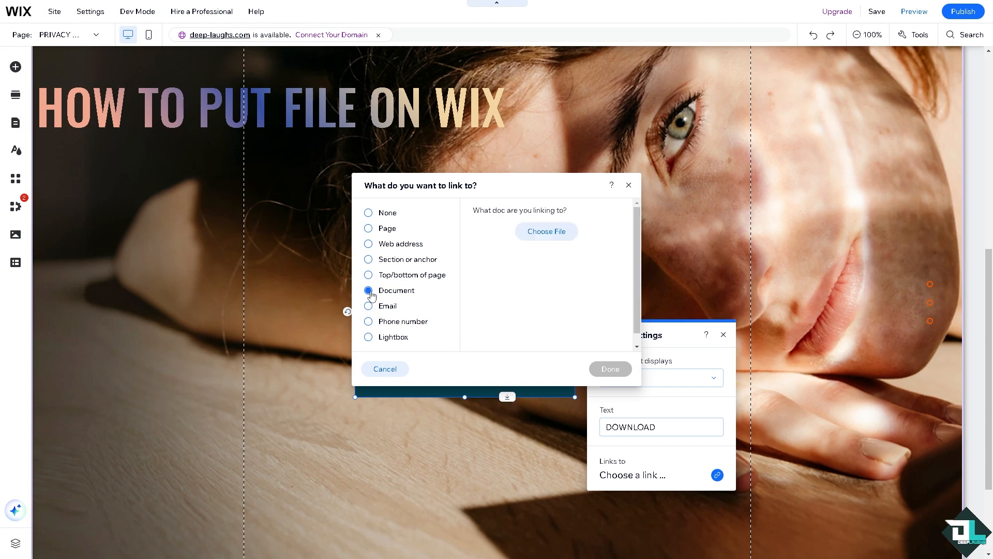
click(545, 233)
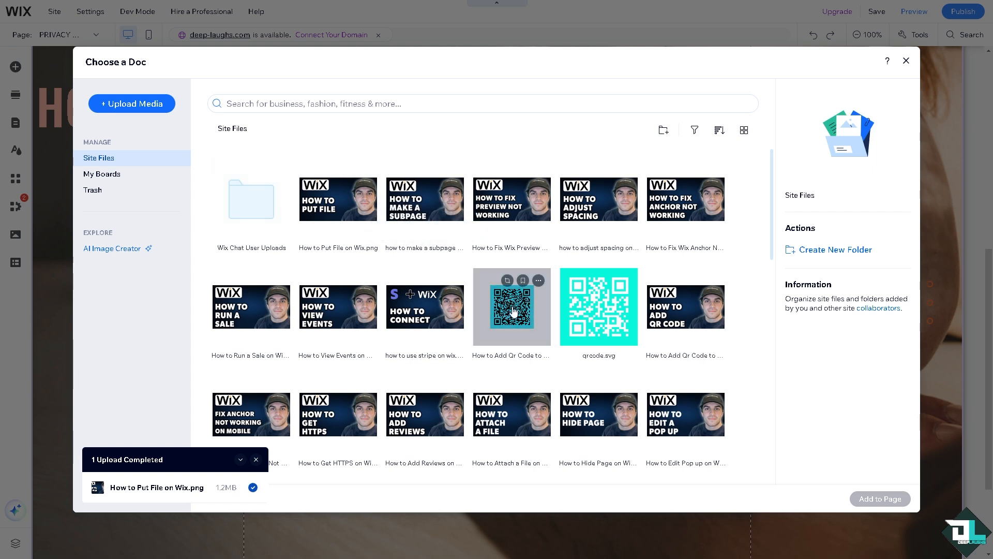
click(511, 311)
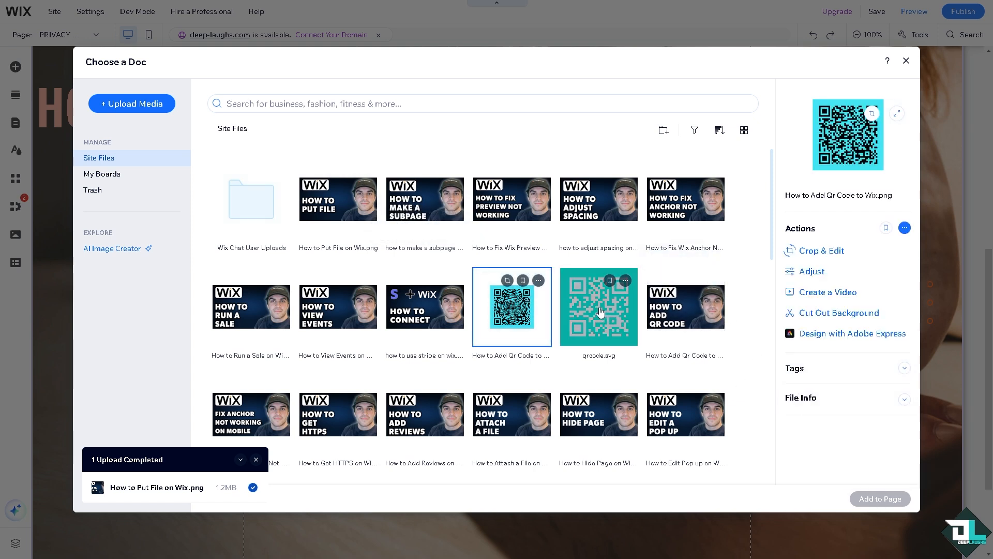
click(600, 311)
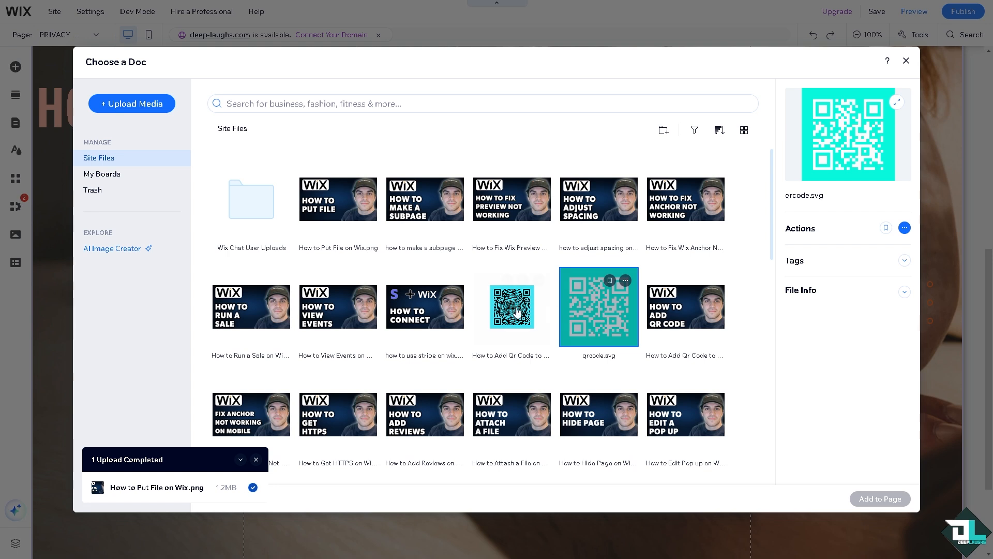
click(434, 311)
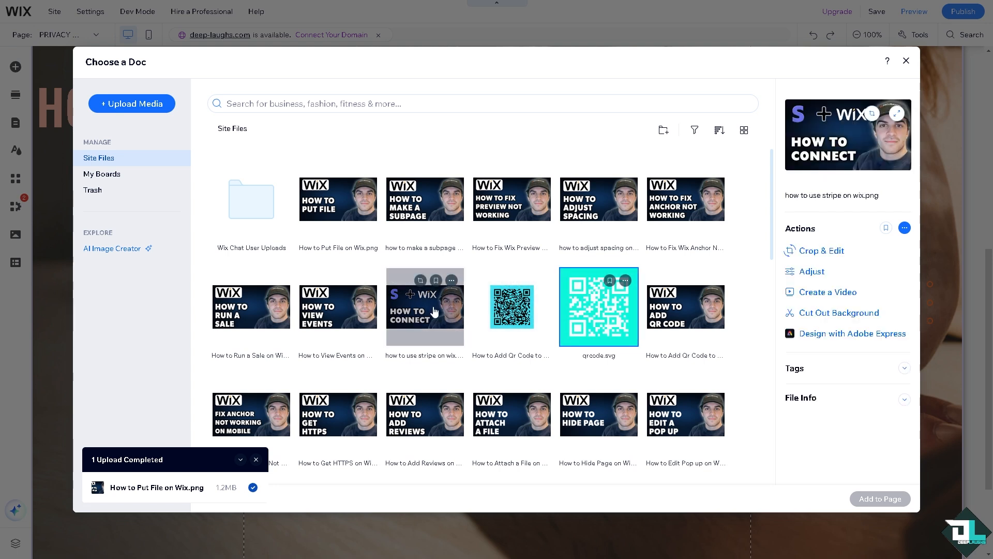
click(592, 311)
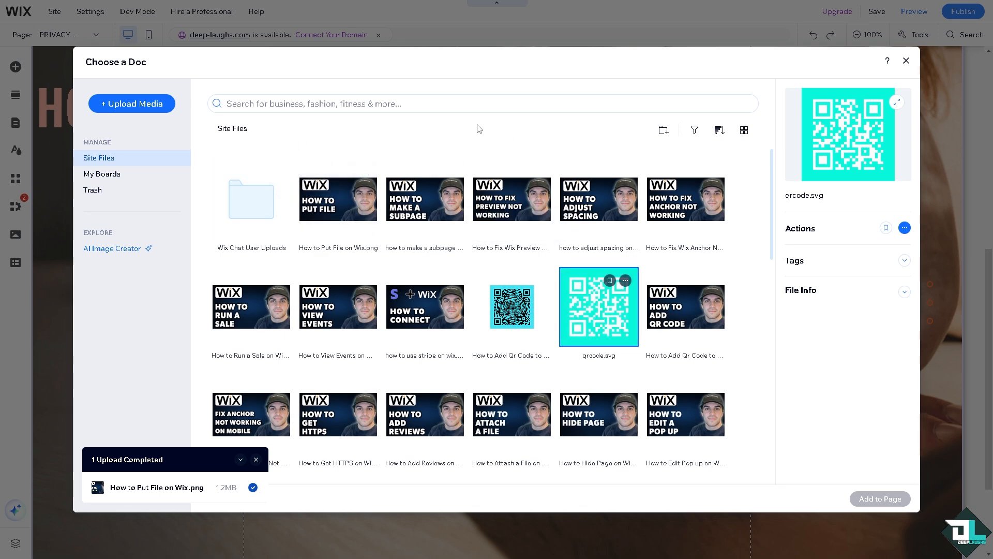
click(906, 60)
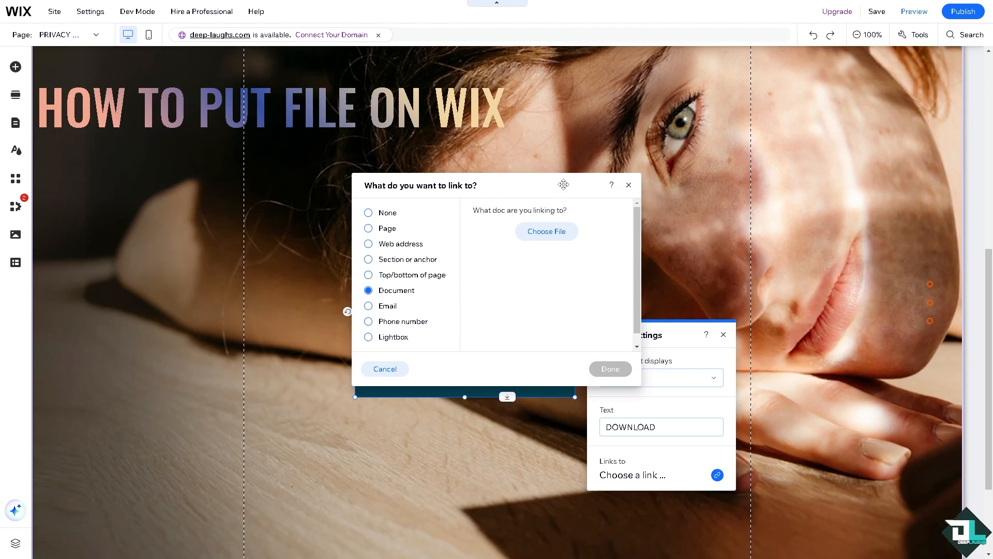
click(629, 184)
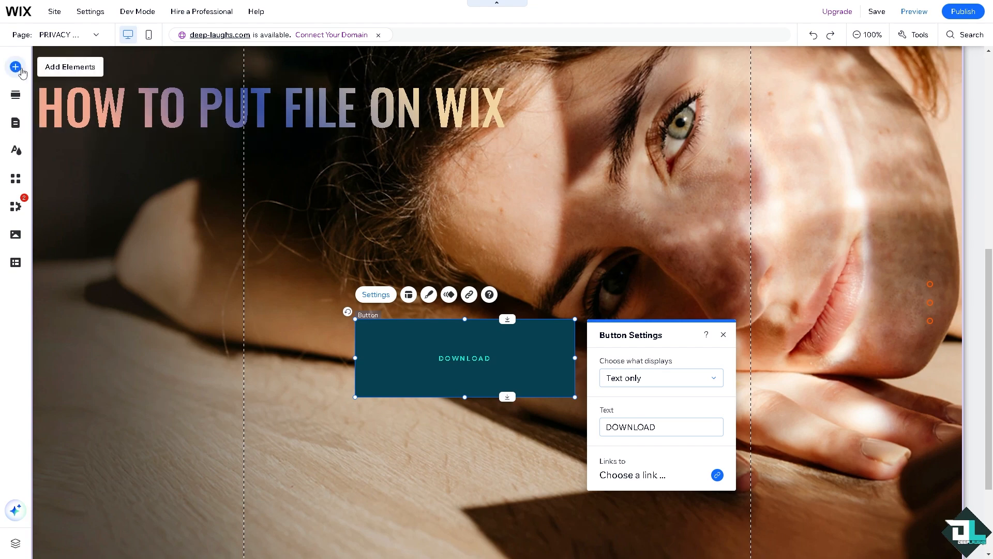
Open the media upload dialog for adding images from the computer to the page
click(16, 67)
click(62, 109)
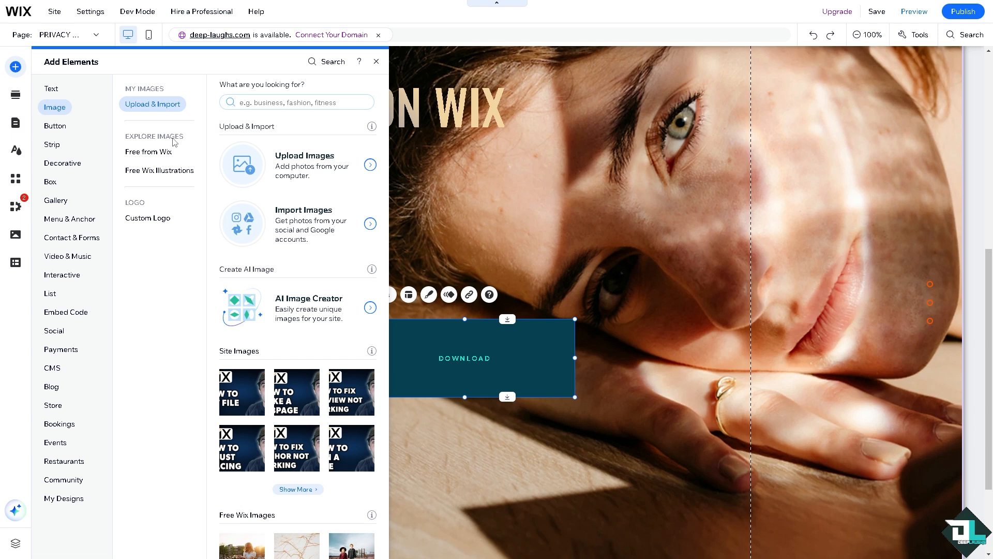
click(164, 152)
click(164, 108)
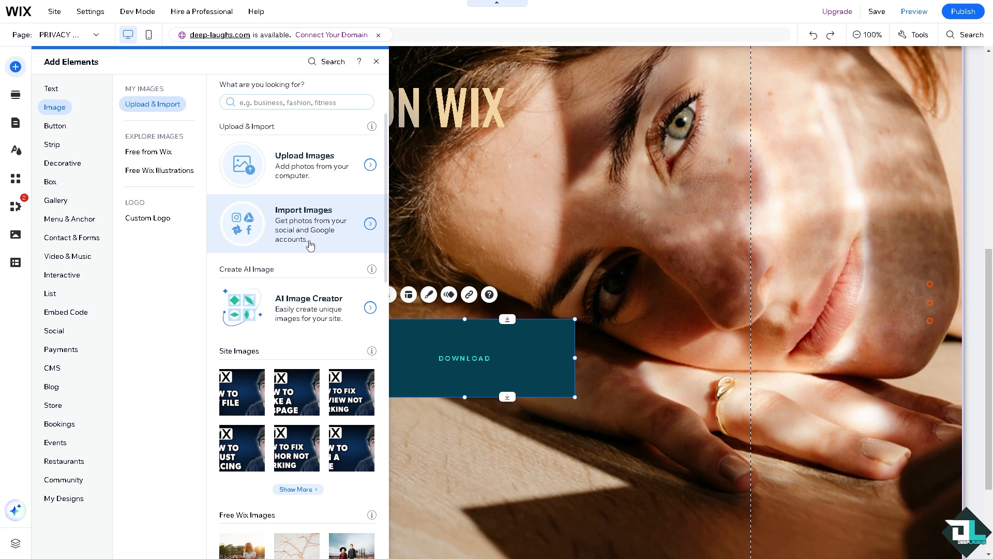
click(294, 168)
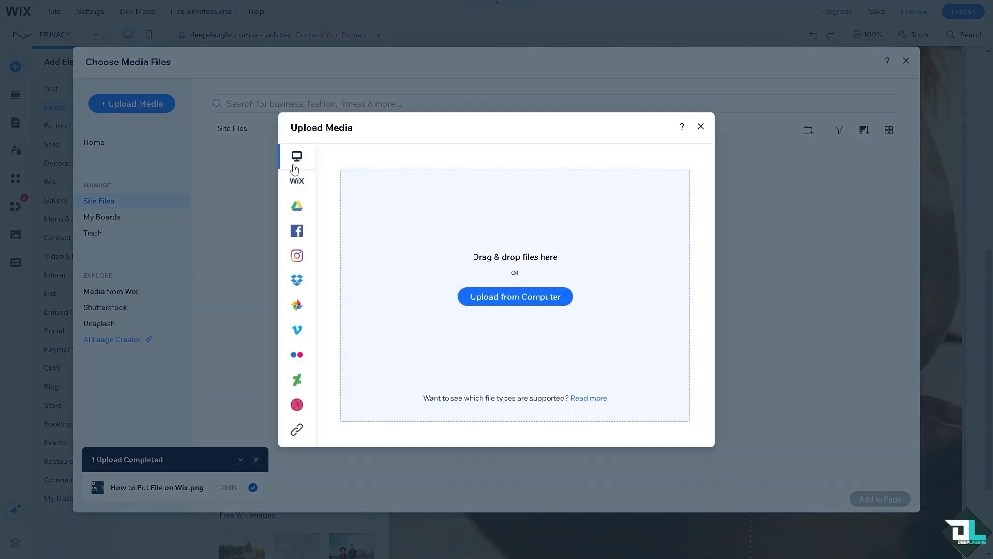
mouse_move(304, 186)
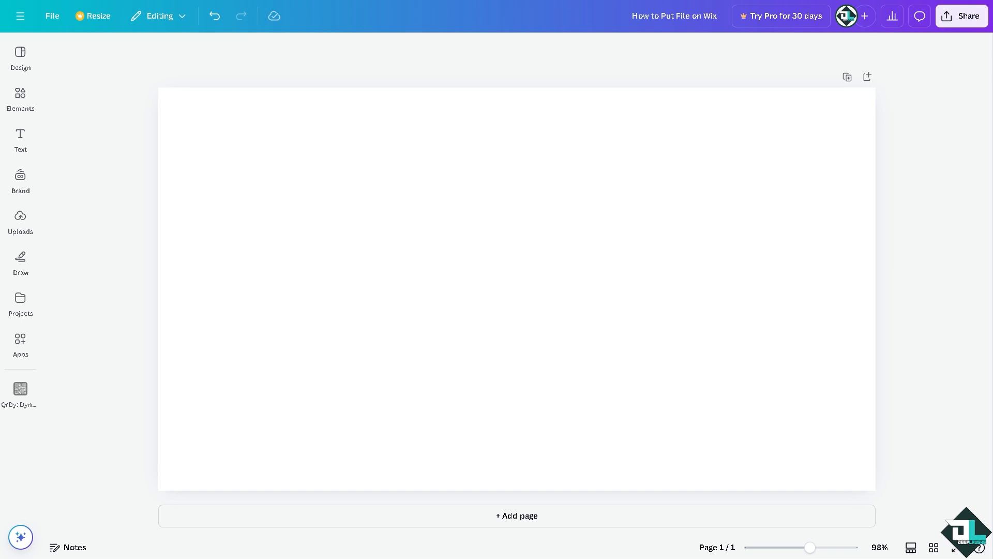
In the Canva design, add the uploaded "How to put file" image and enlarge it to fill the page at 1,280 × 720
click(20, 217)
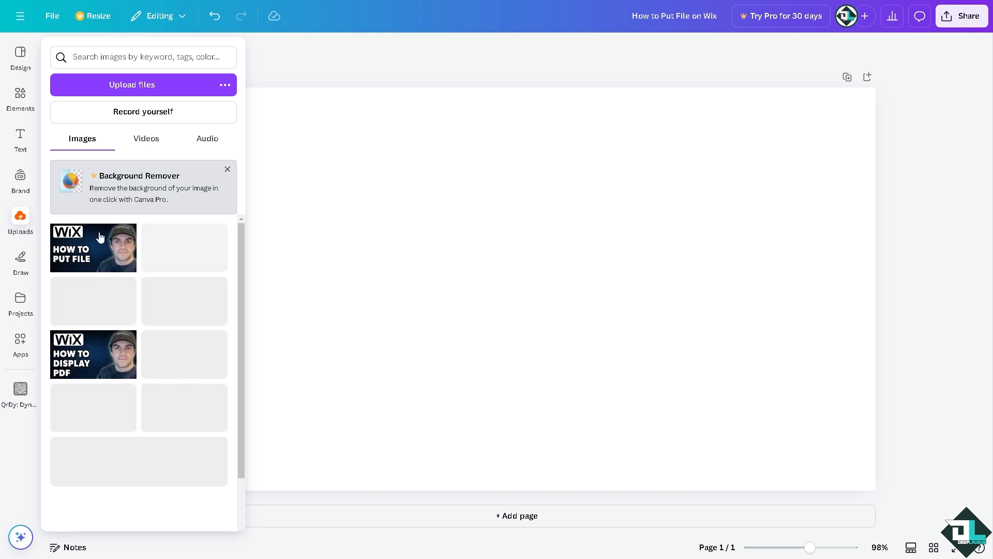
click(94, 243)
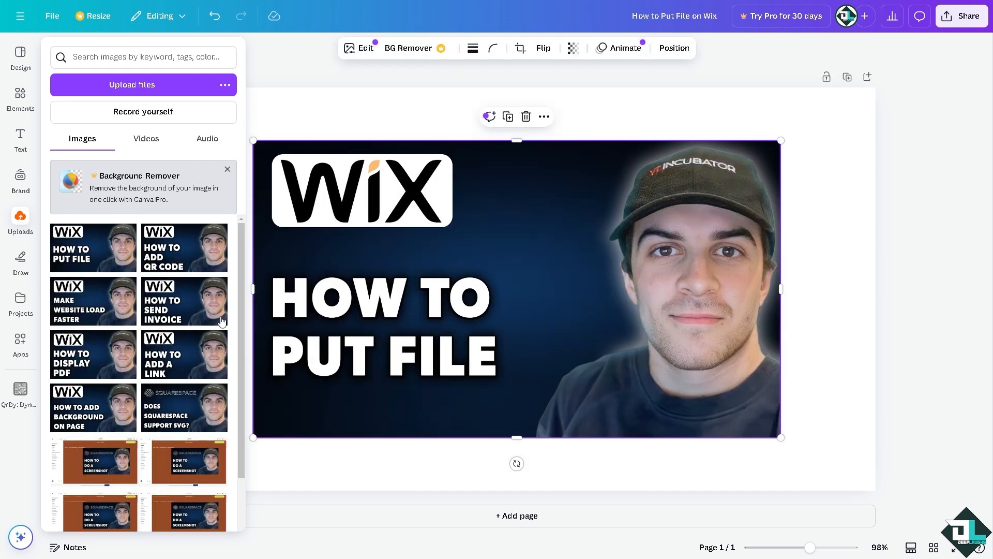
click(263, 130)
click(270, 157)
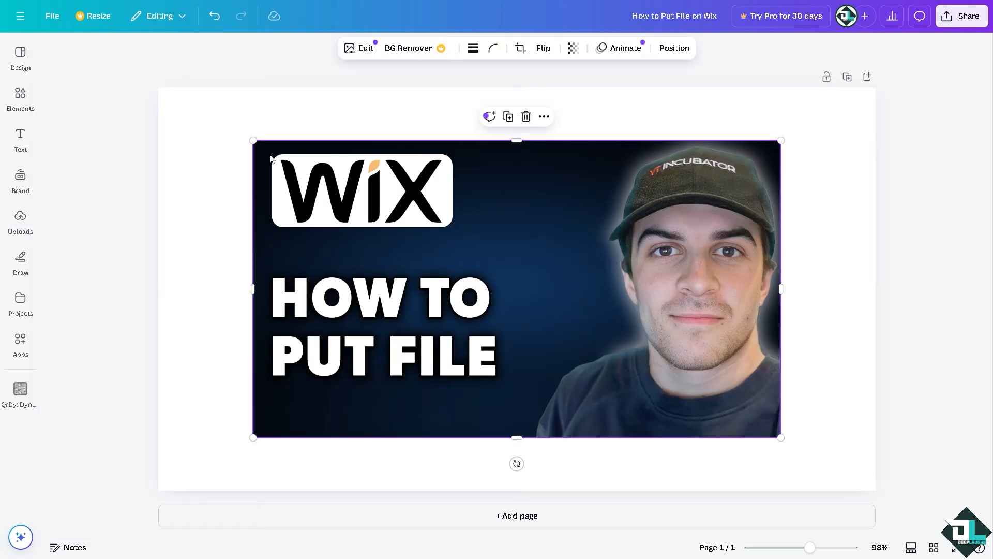
drag(256, 145, 159, 87)
drag(781, 437, 875, 490)
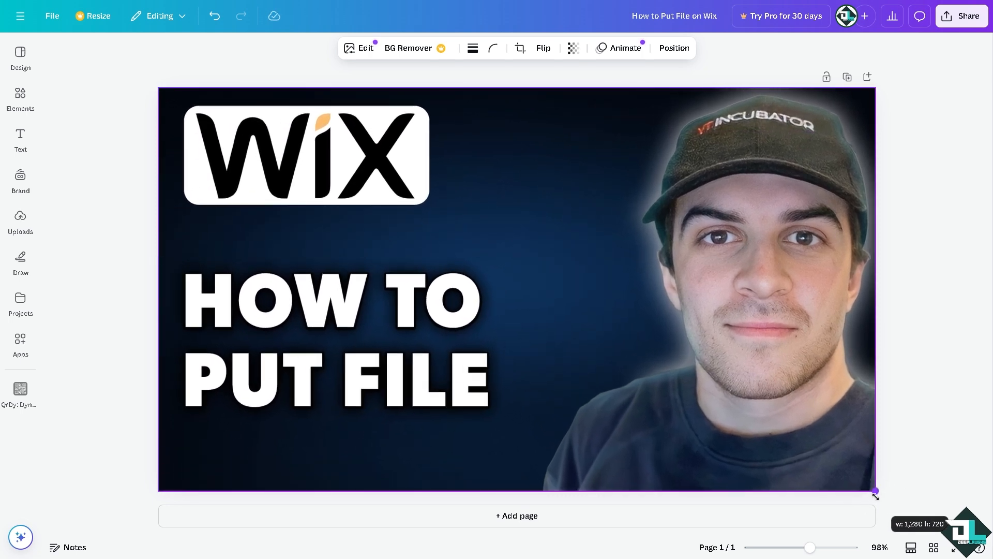
Download the design with PDF Standard as the file type
click(961, 16)
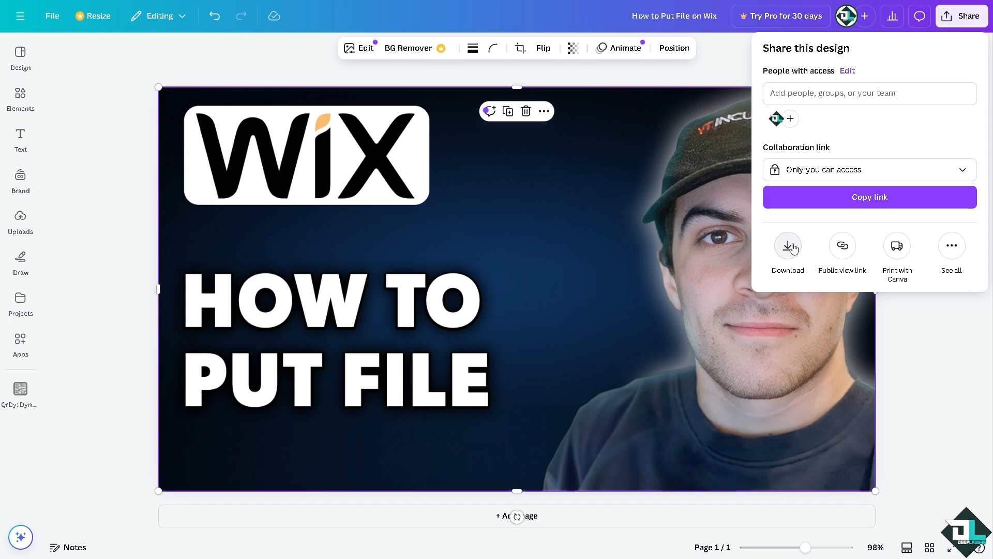
click(789, 246)
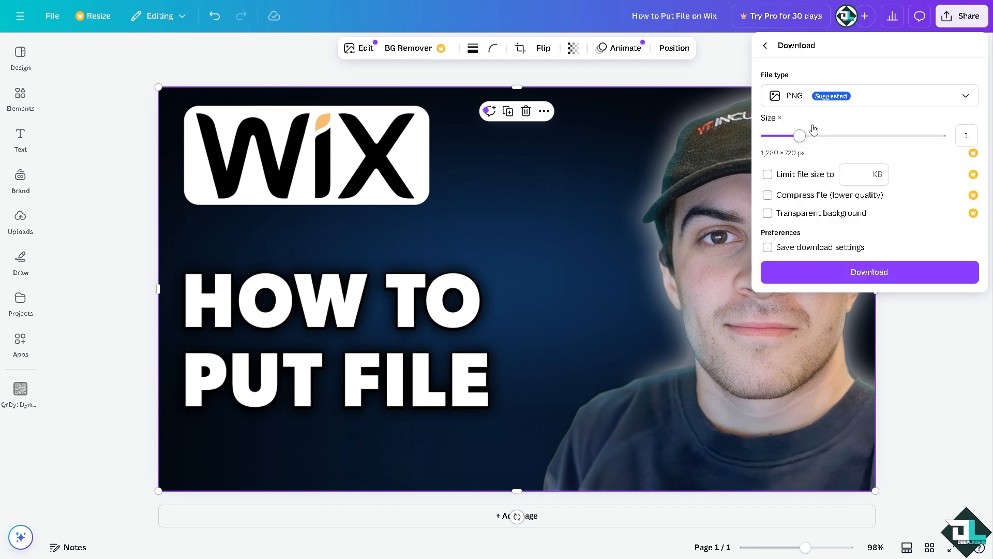
click(800, 104)
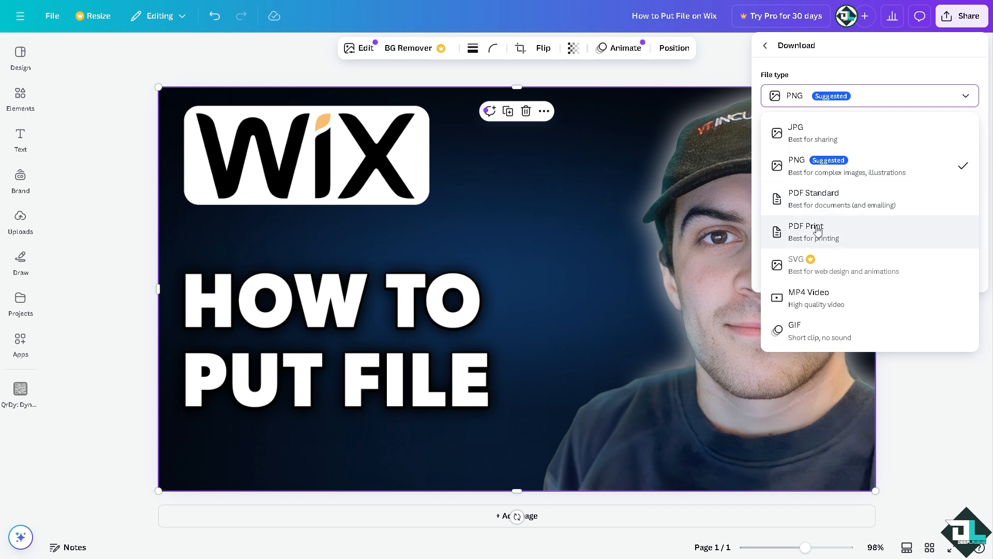
click(826, 201)
click(825, 199)
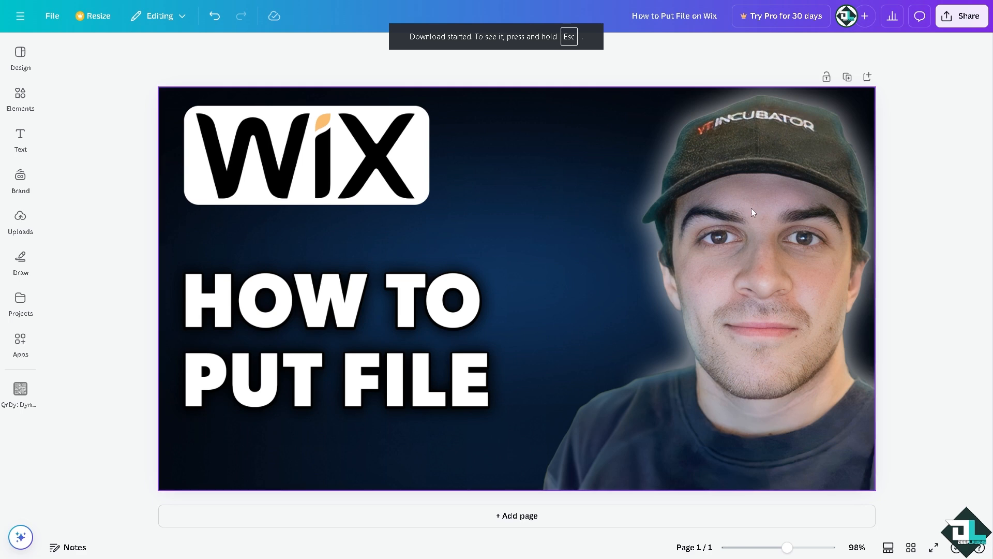
Save the Canva design to Google Drive with PNG as the file type
click(961, 15)
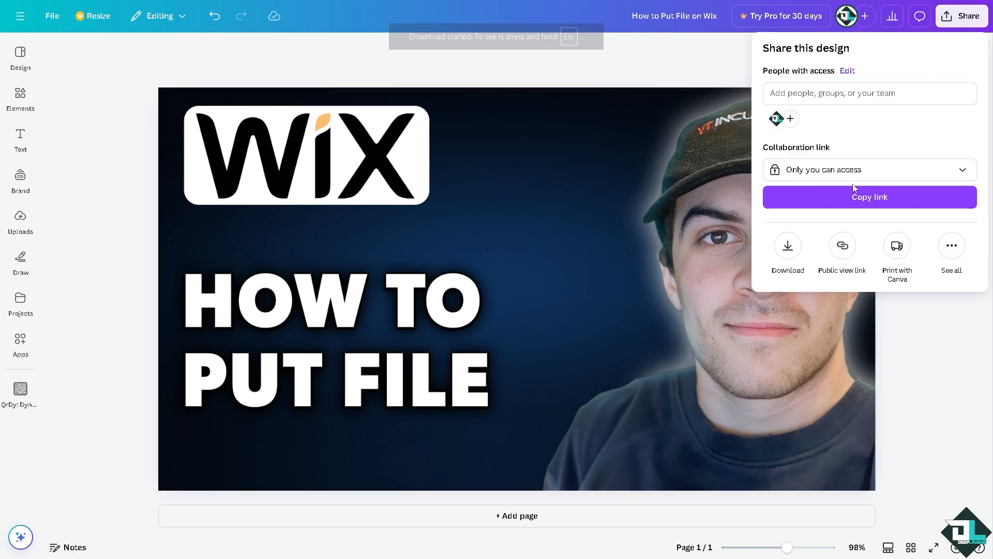
click(795, 251)
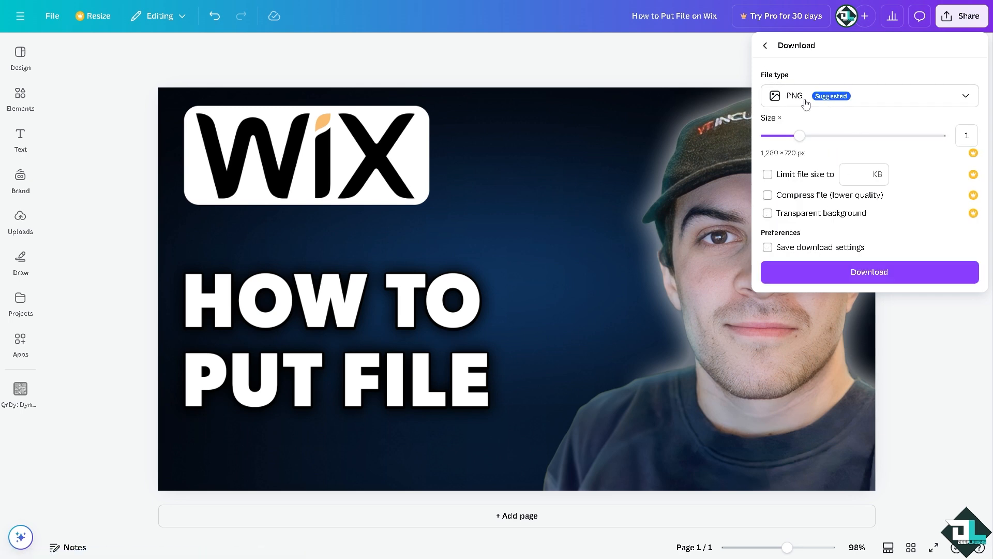
click(766, 45)
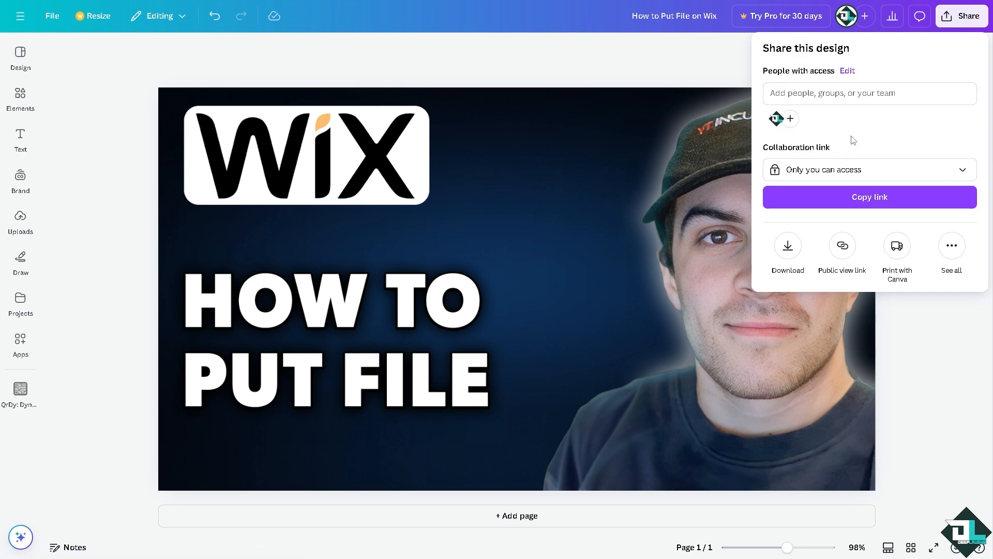
click(953, 250)
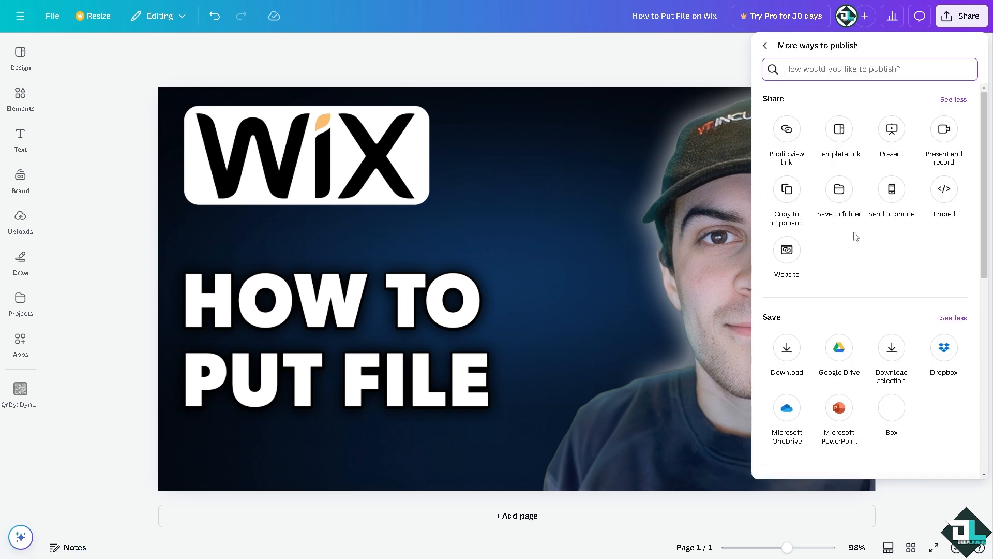
click(843, 365)
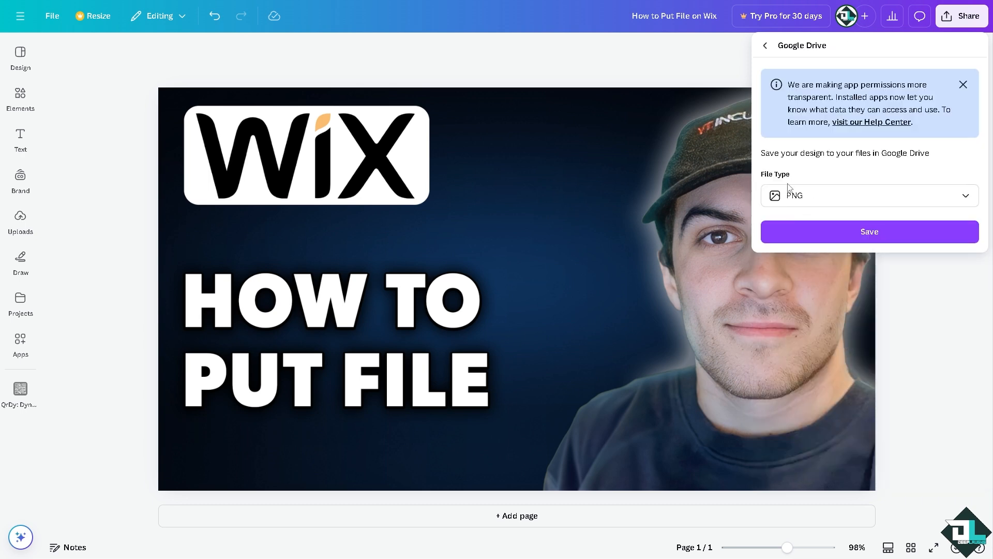
click(804, 236)
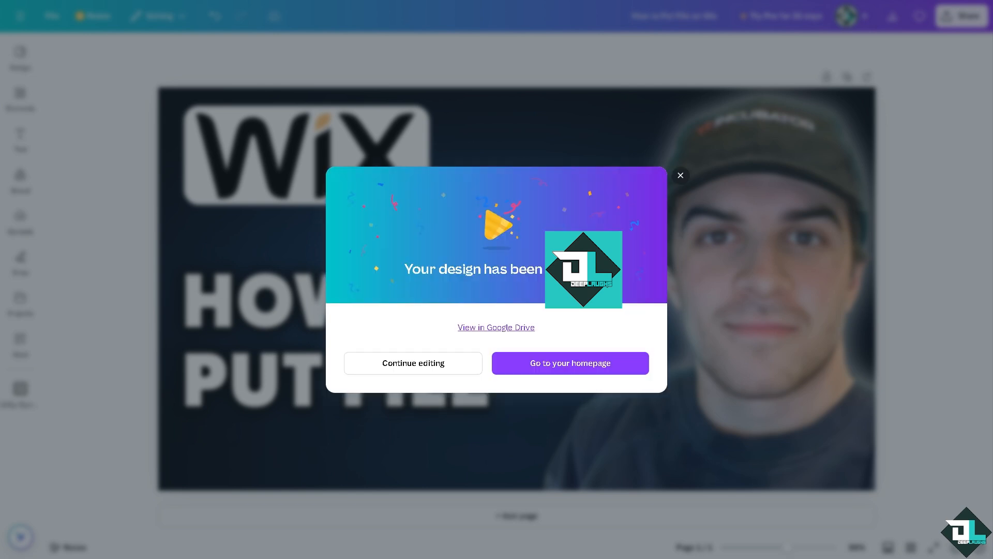
Open the saved design in Google Drive and copy its share link
click(487, 331)
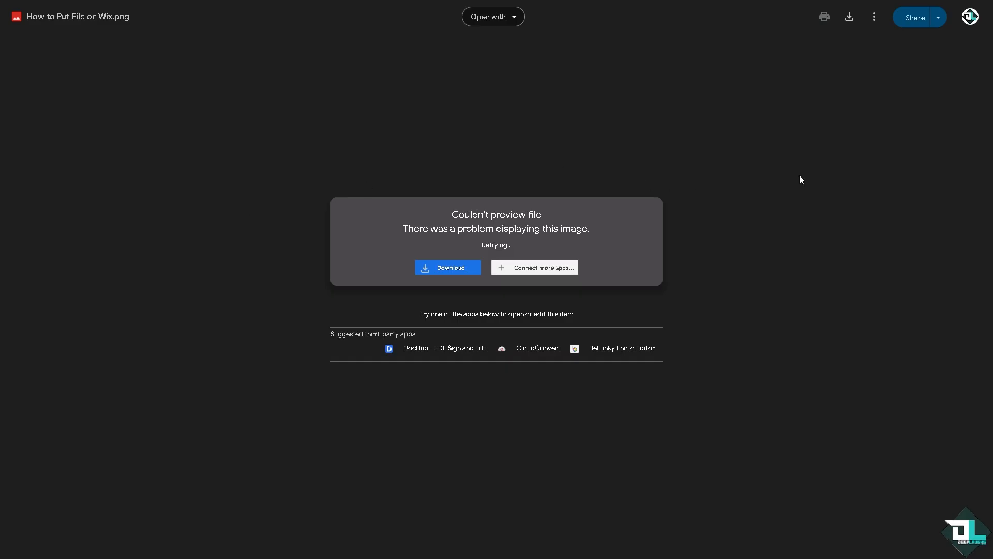
click(939, 21)
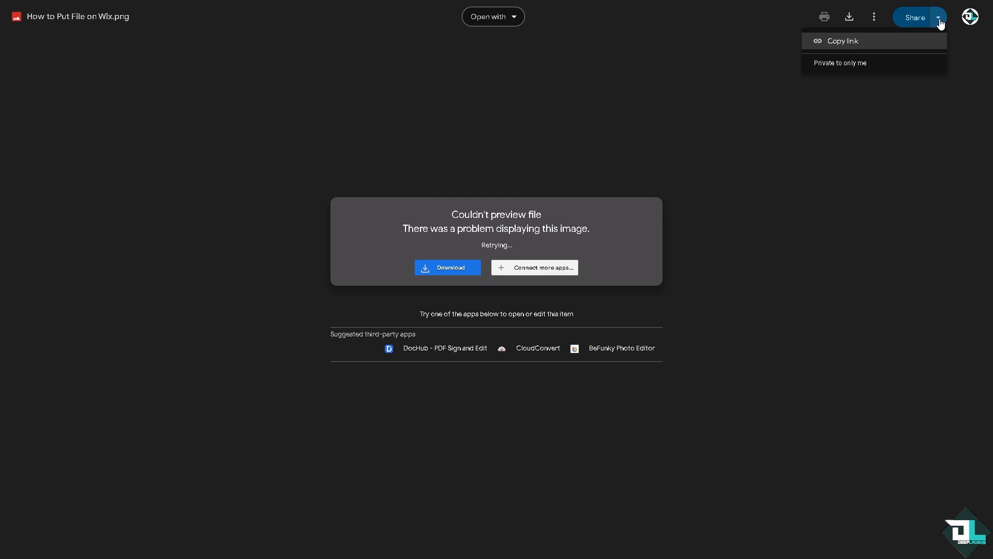
click(854, 43)
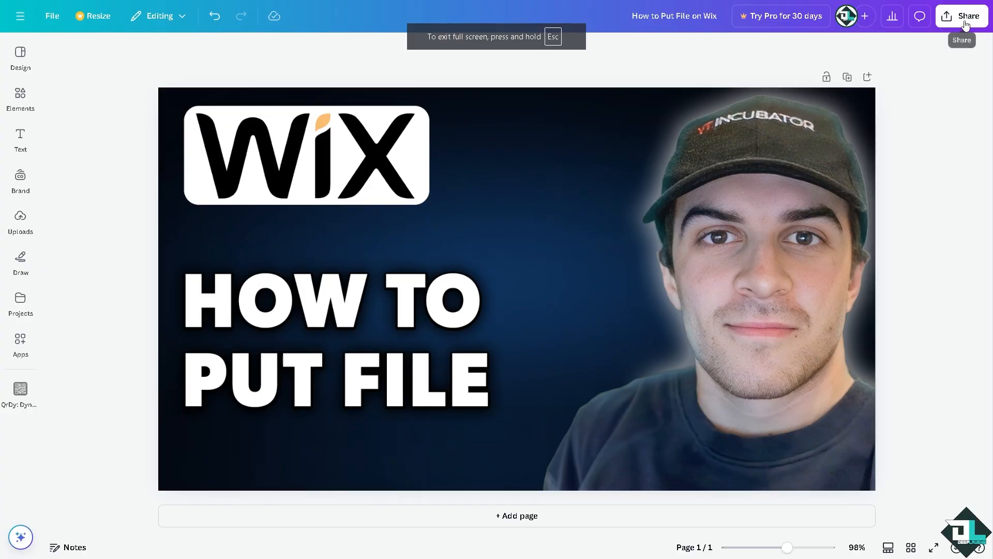
Back in Canva, choose Dropbox as the save destination for the design and start connecting the Dropbox account
click(964, 19)
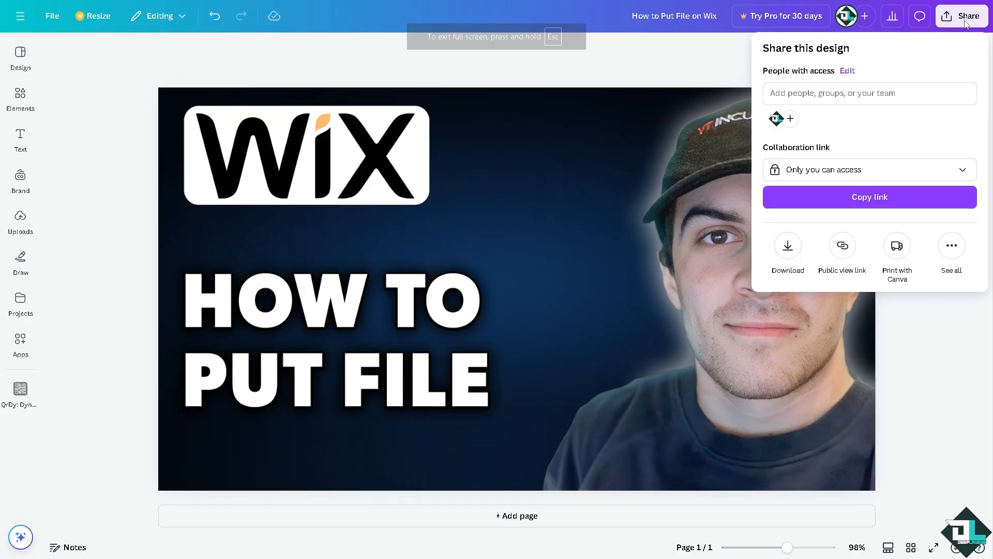
click(952, 246)
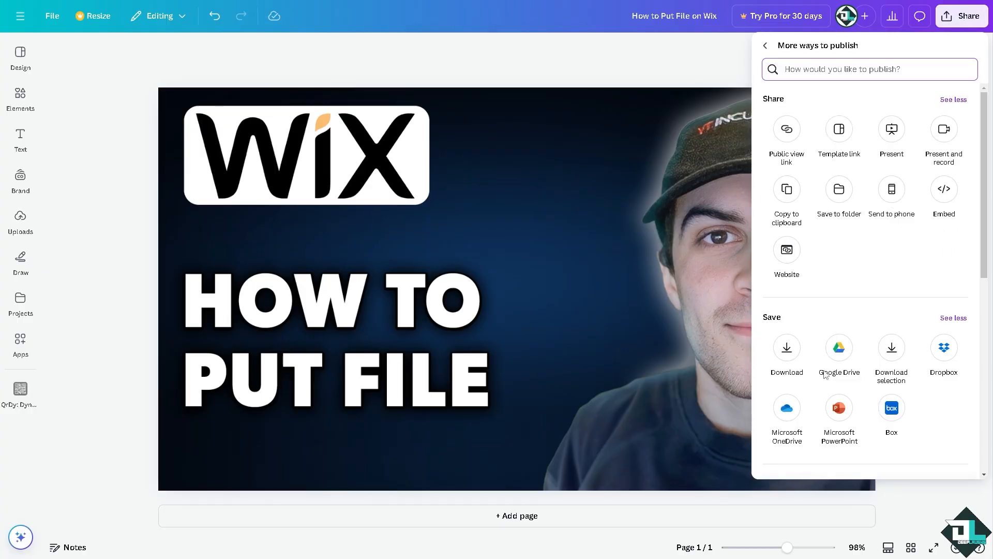
click(944, 349)
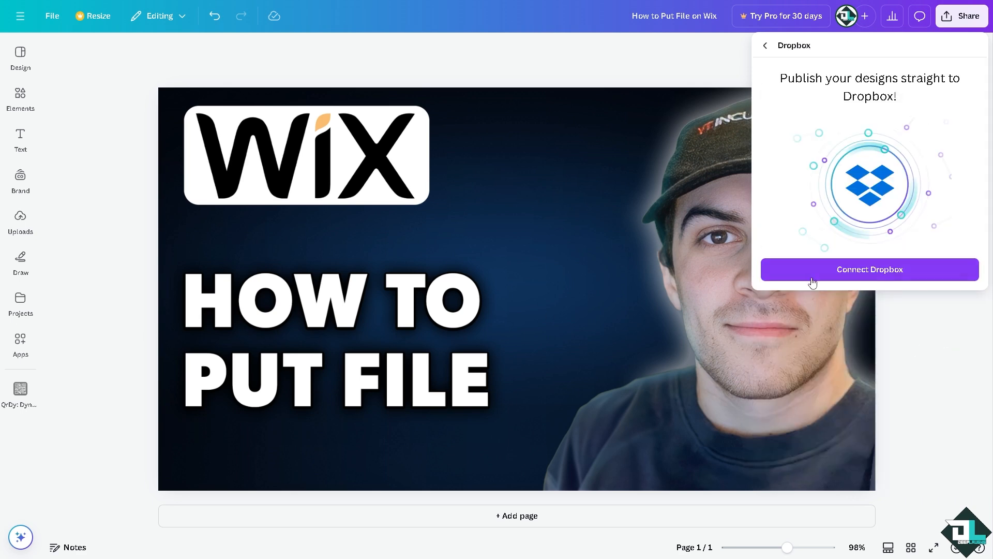
click(811, 278)
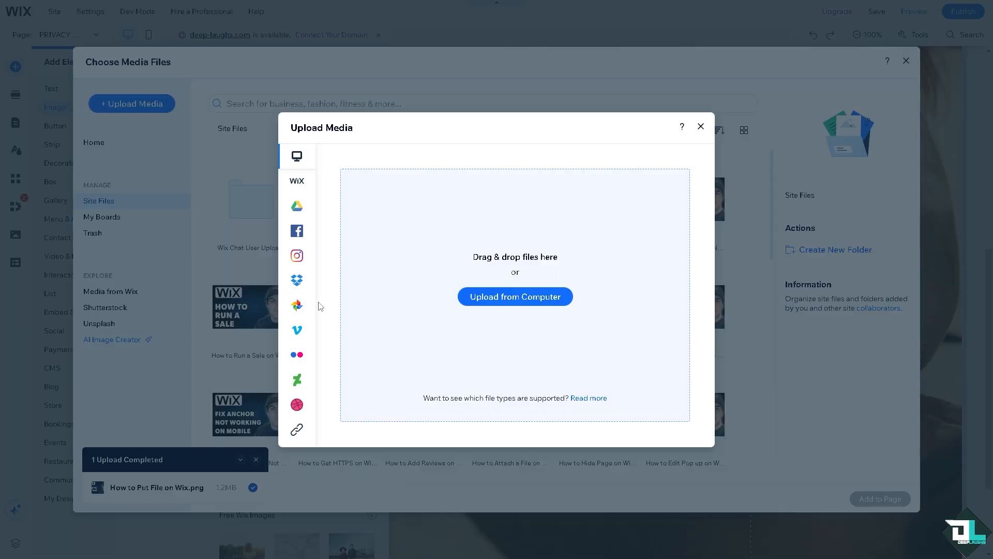
In the Wix editor, upload How to Put File on Wix.png from the computer and add it to the page
click(481, 303)
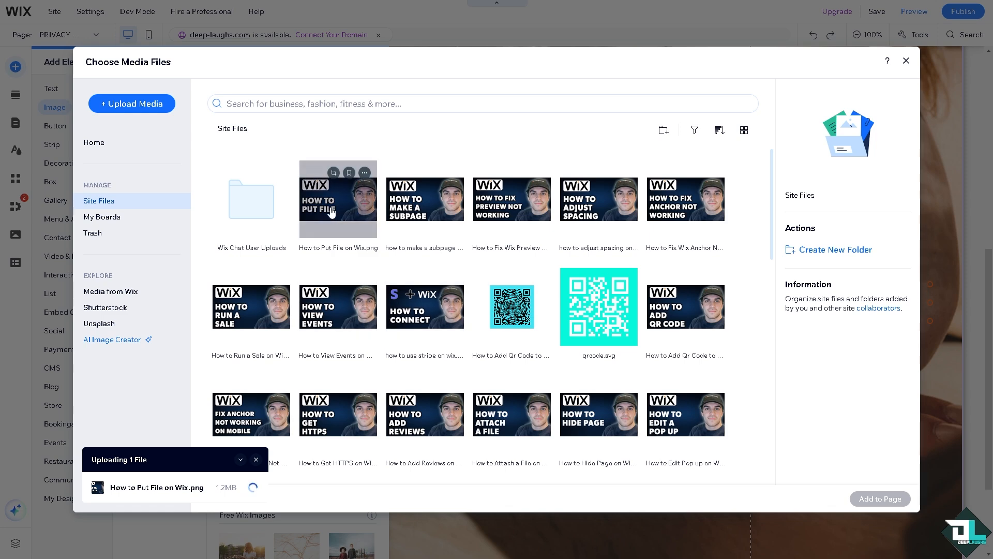
click(331, 212)
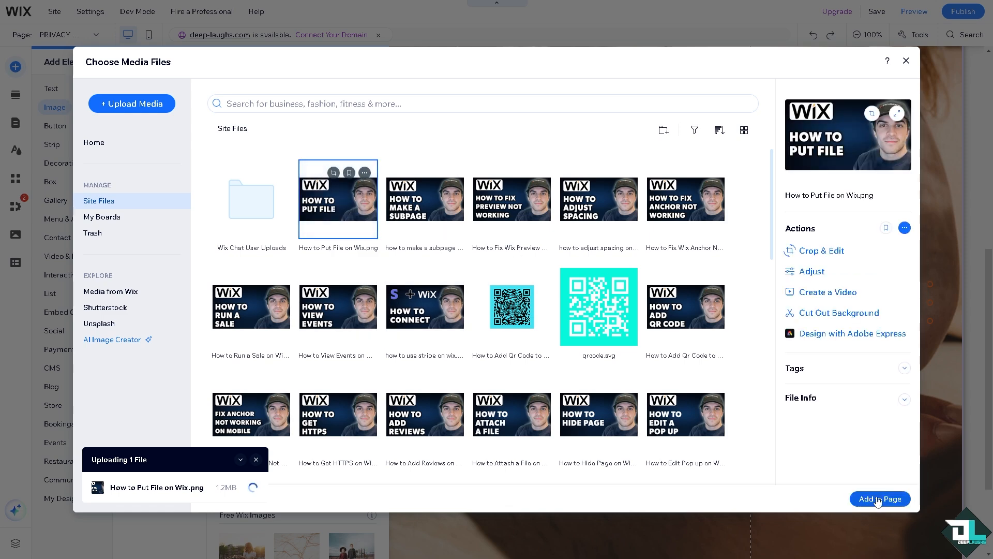
click(877, 500)
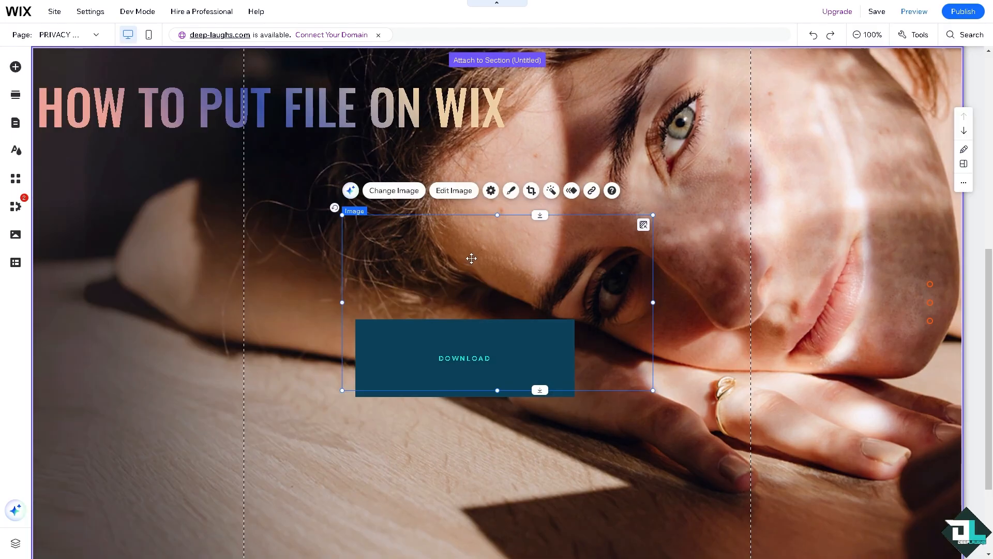
Place the image directly beneath the page title and enlarge it slightly, moving the DOWNLOAD button down and to the right of it
drag(472, 258, 168, 184)
drag(428, 348, 565, 371)
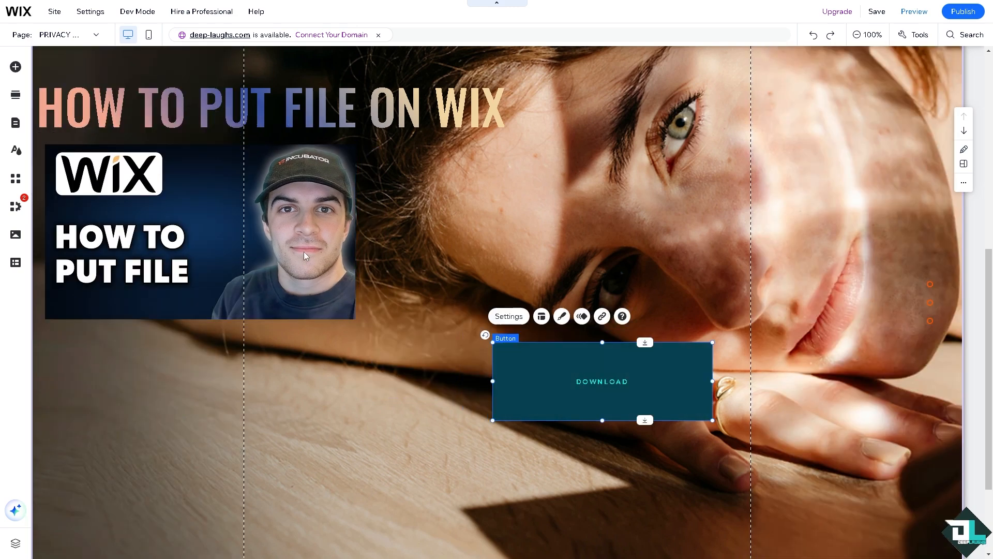
click(304, 252)
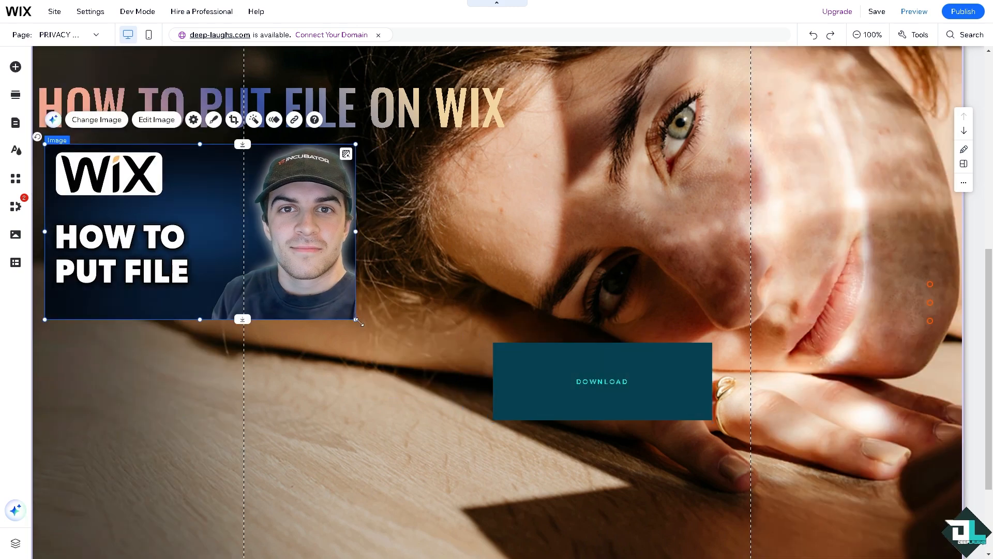
drag(358, 322, 402, 346)
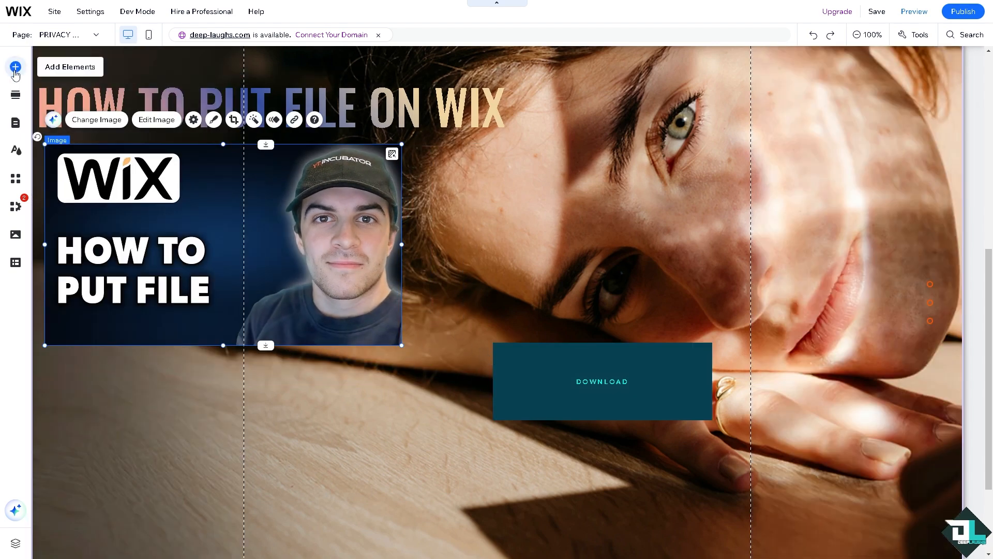
Connect Google Drive as a media source and upload the How to Put File image from it to the site files
click(15, 66)
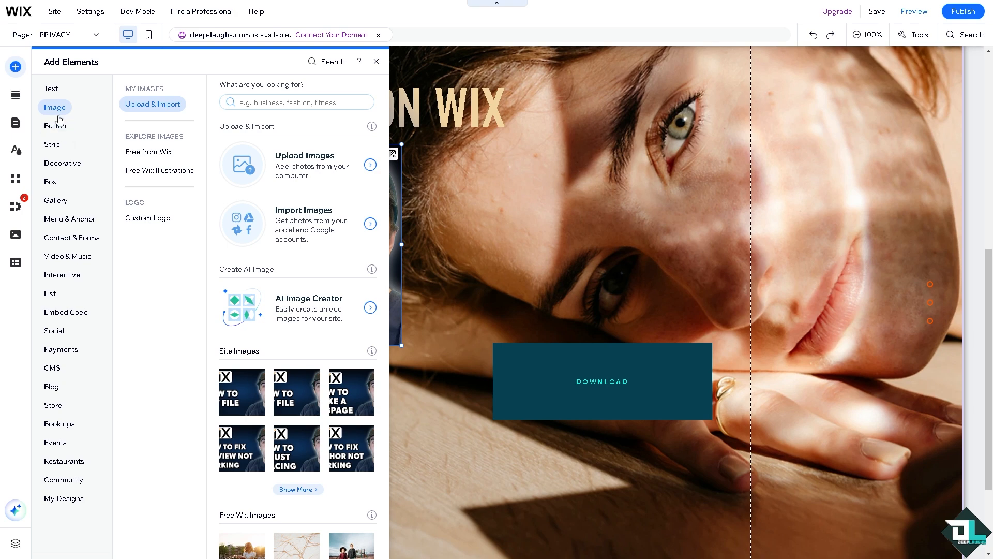
click(488, 182)
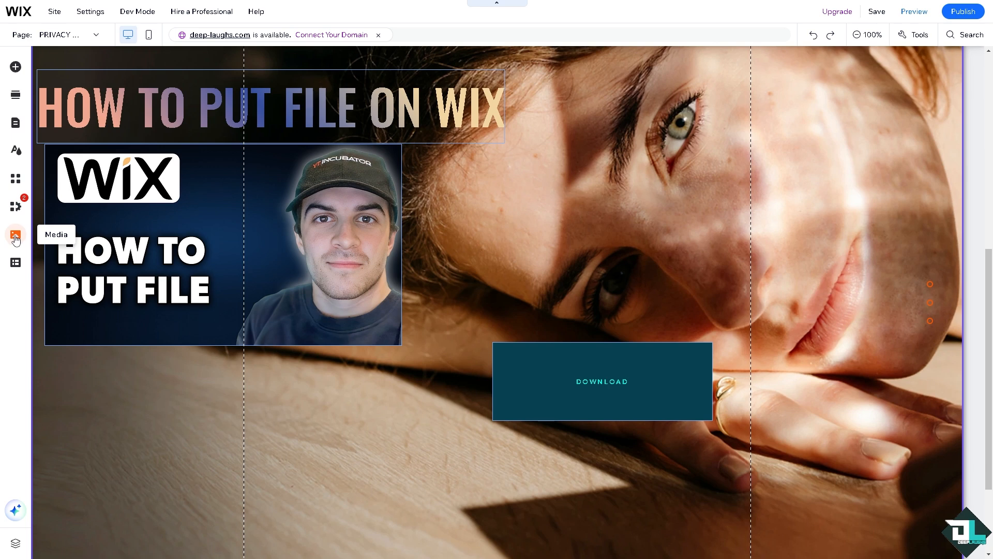
click(15, 237)
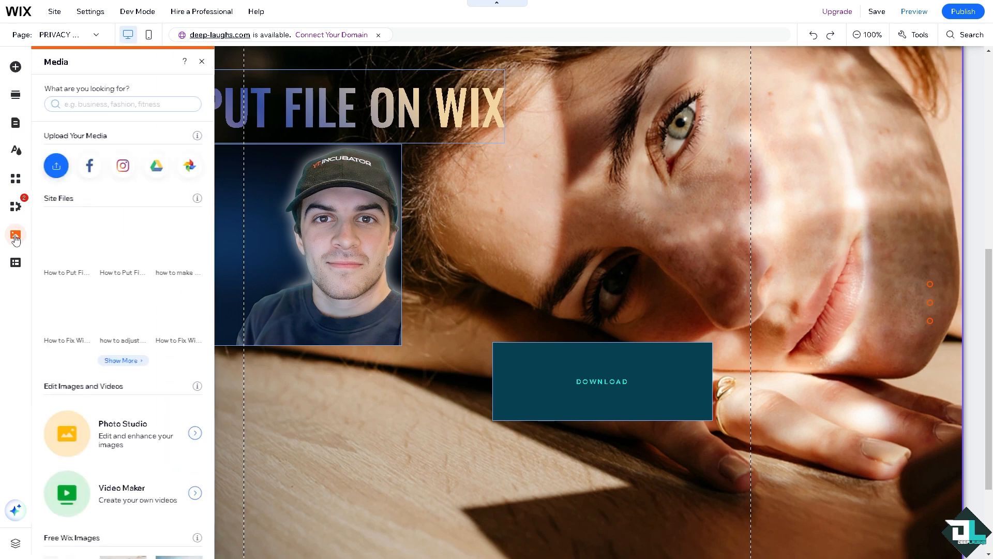
click(152, 173)
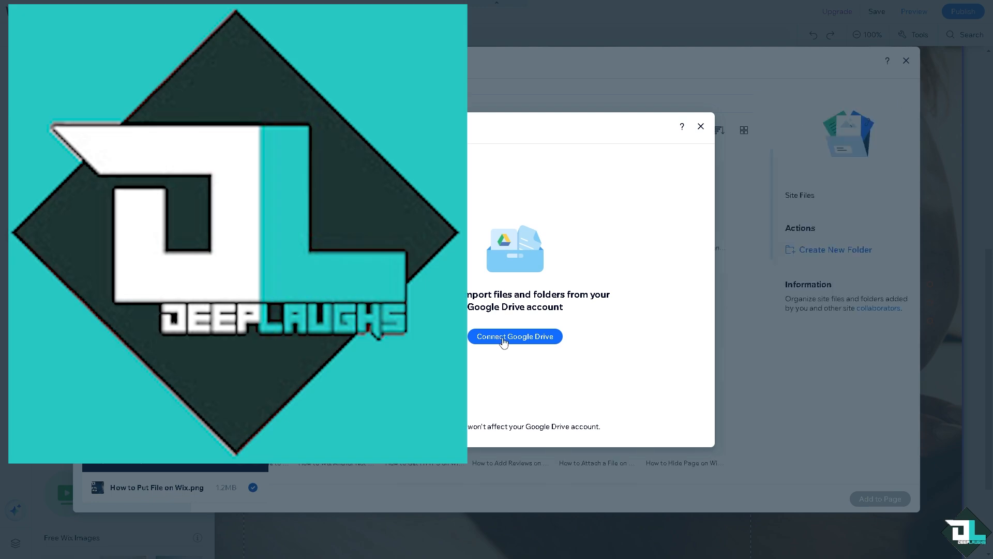
click(501, 338)
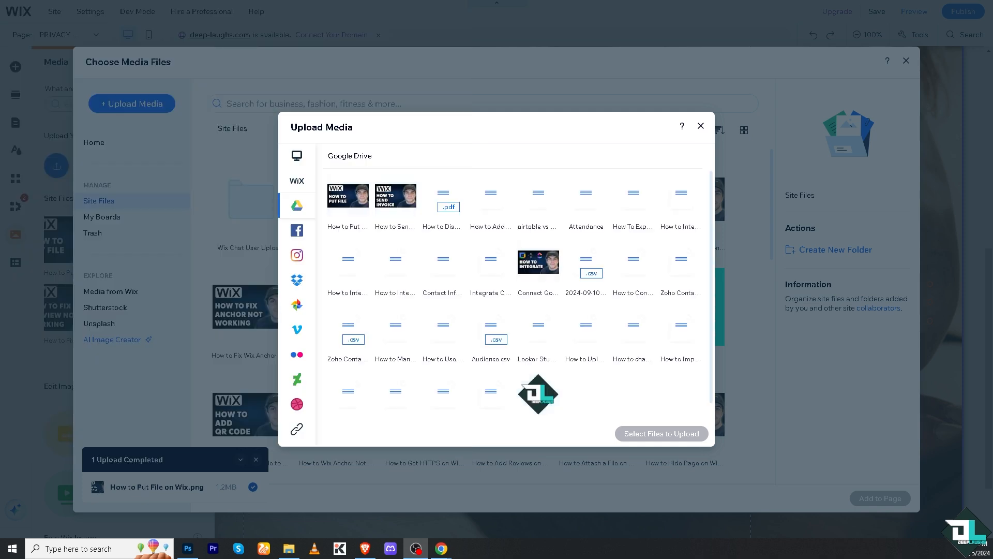
click(350, 198)
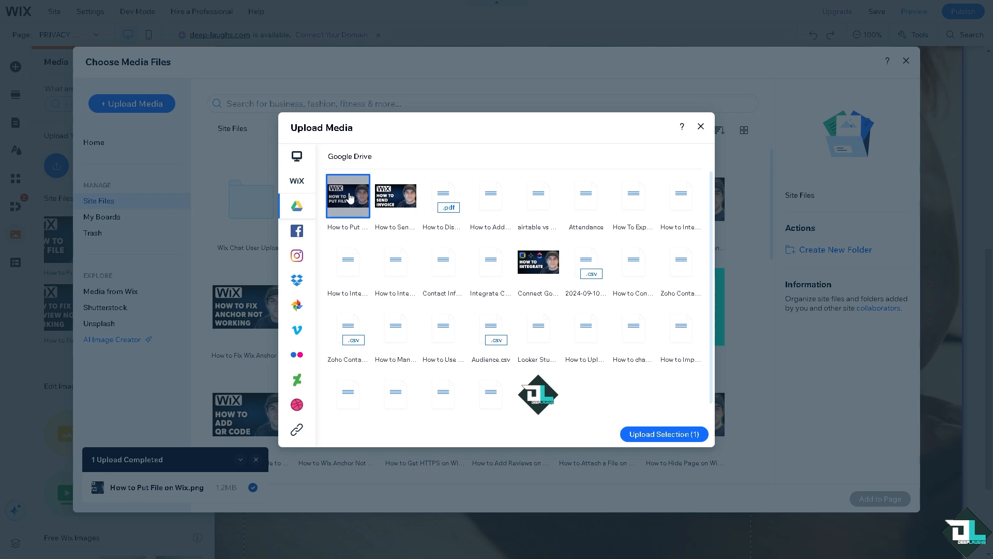
click(674, 436)
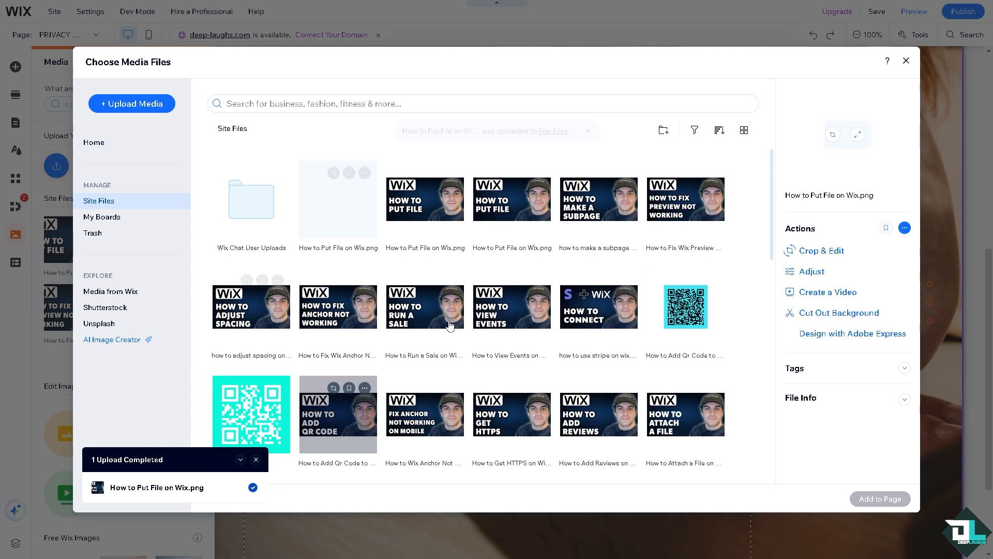
Connect Dropbox as a media source, allow Wix Media Manager access, and upload the How to Put File image from it
click(153, 105)
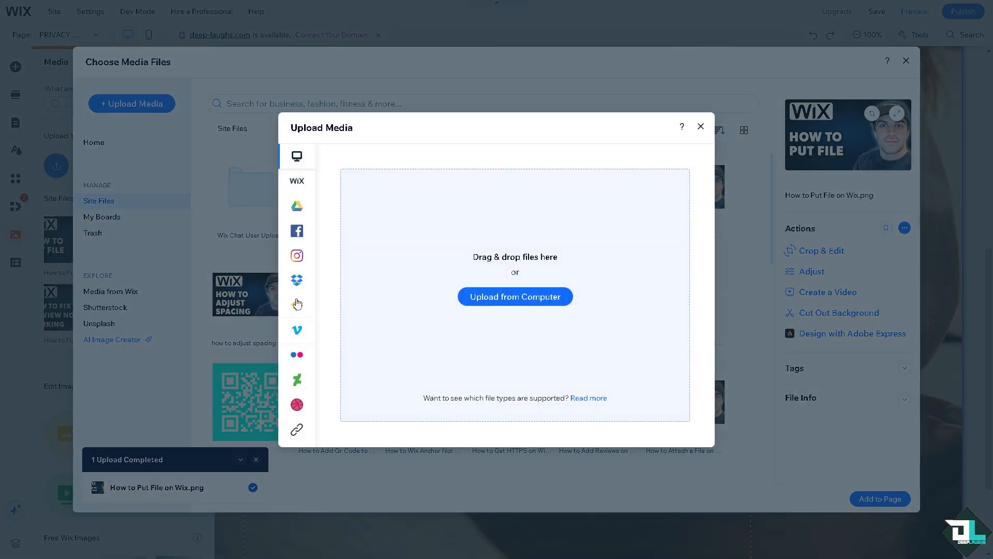
click(344, 286)
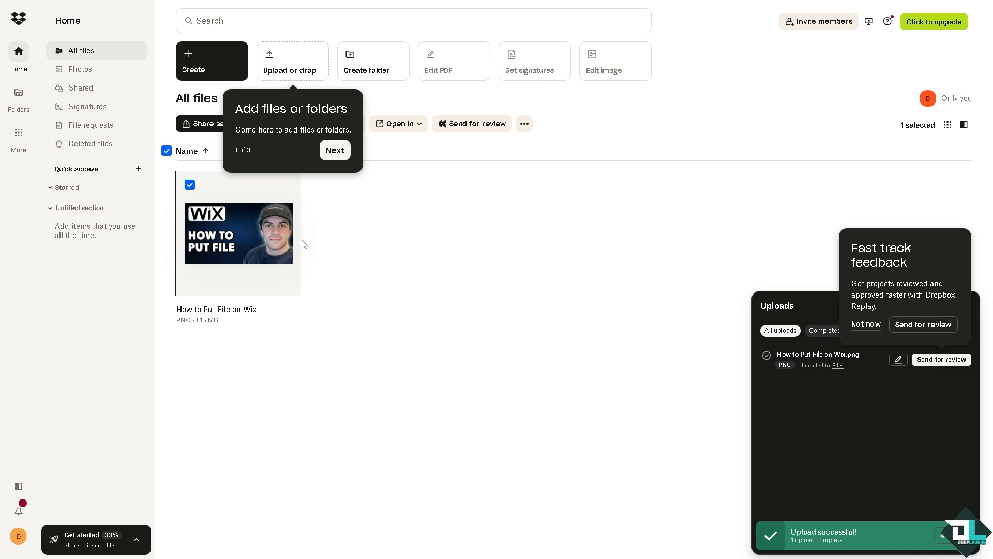
mouse_move(281, 239)
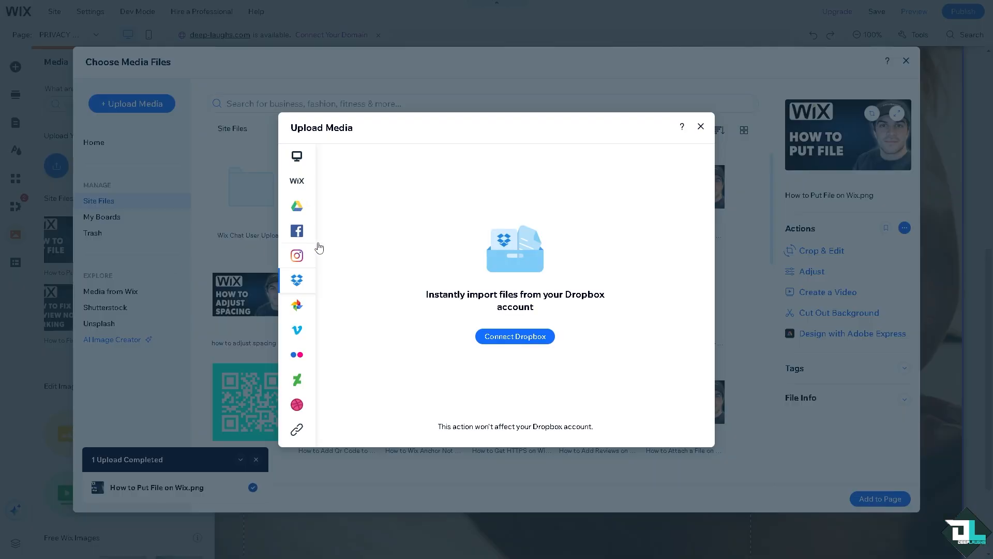
mouse_move(300, 283)
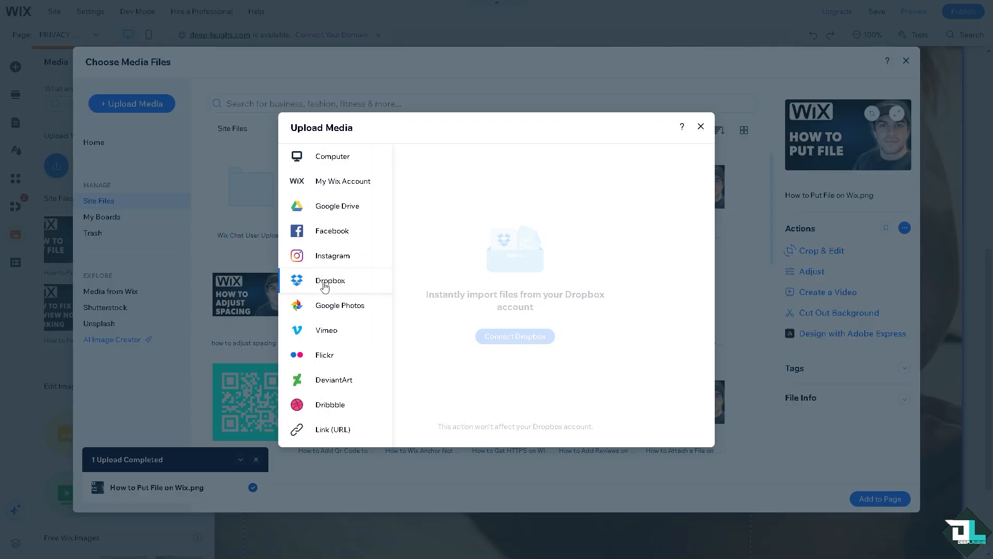
click(516, 336)
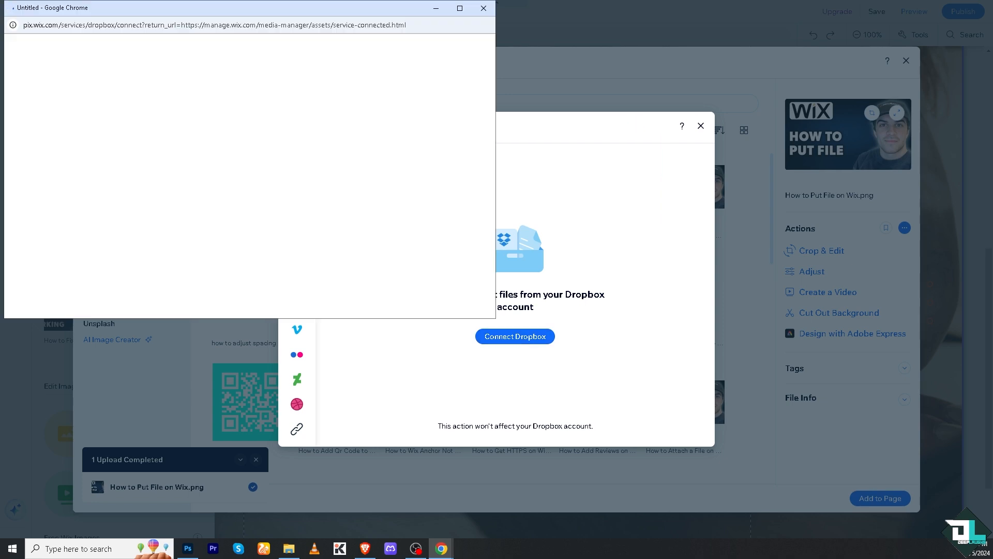
click(292, 186)
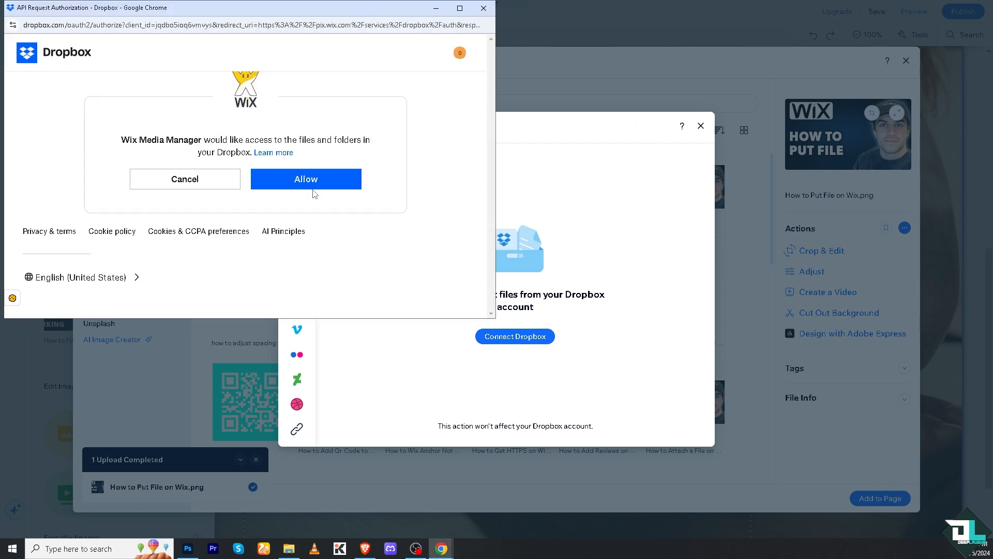
click(321, 182)
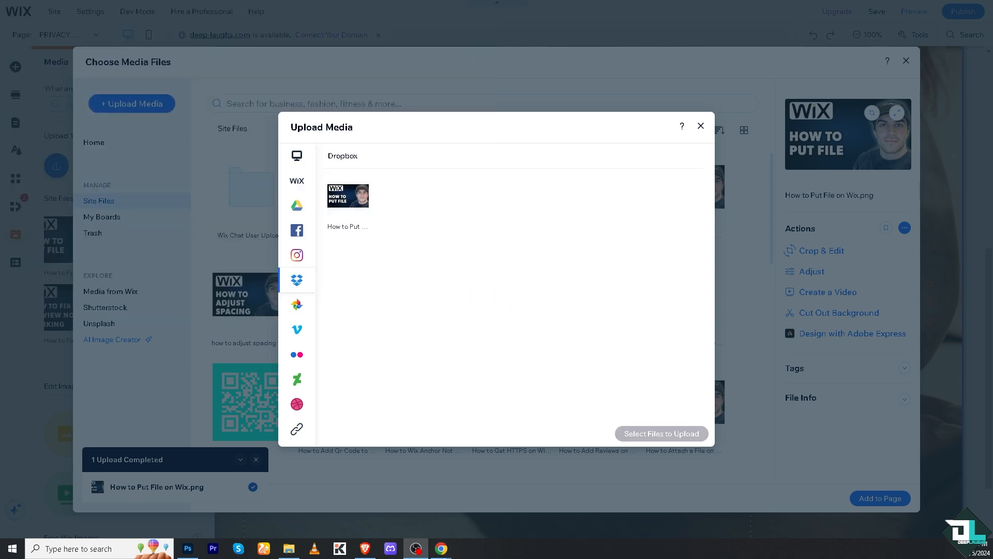
click(357, 202)
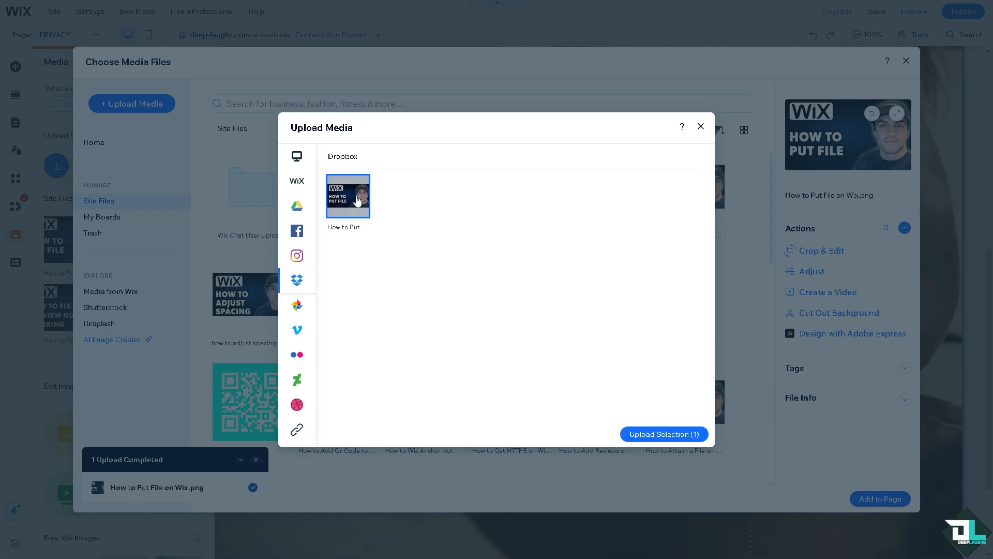
click(668, 433)
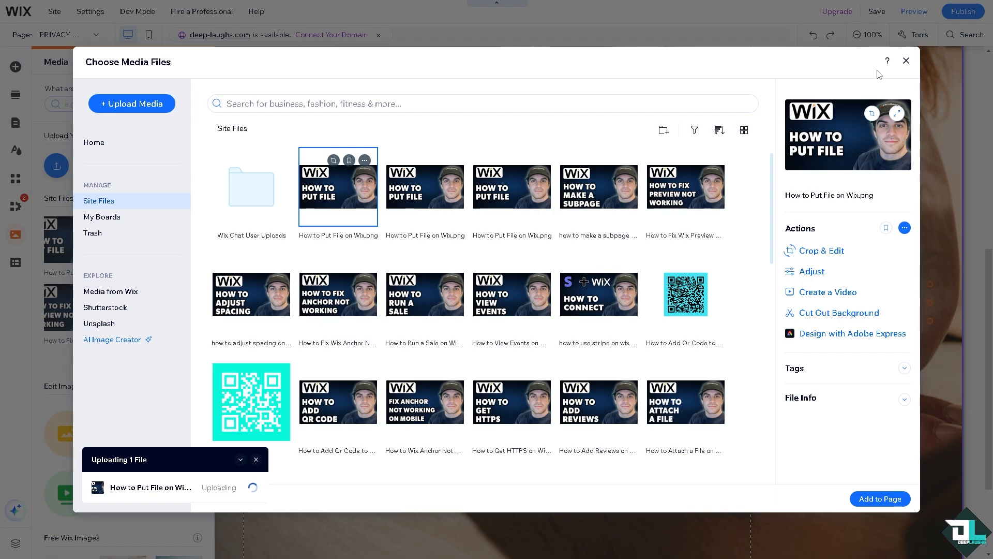
Close the media chooser and add the document button with the red PDF header to the page
click(906, 61)
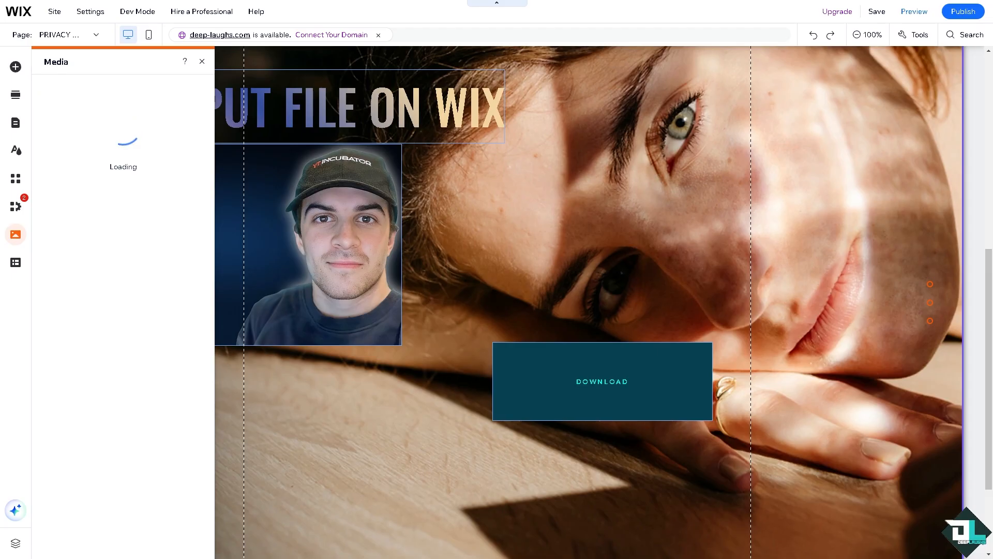
click(15, 67)
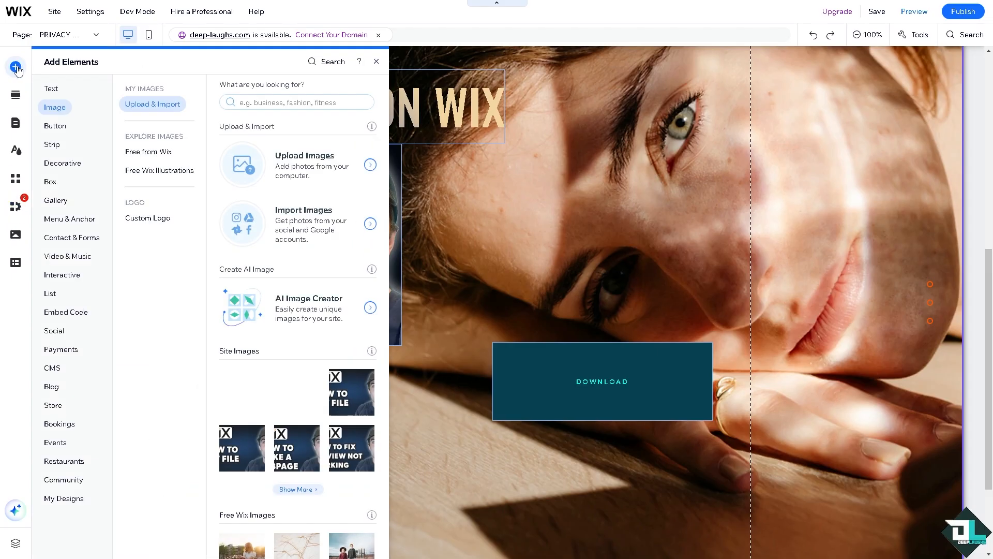
click(67, 130)
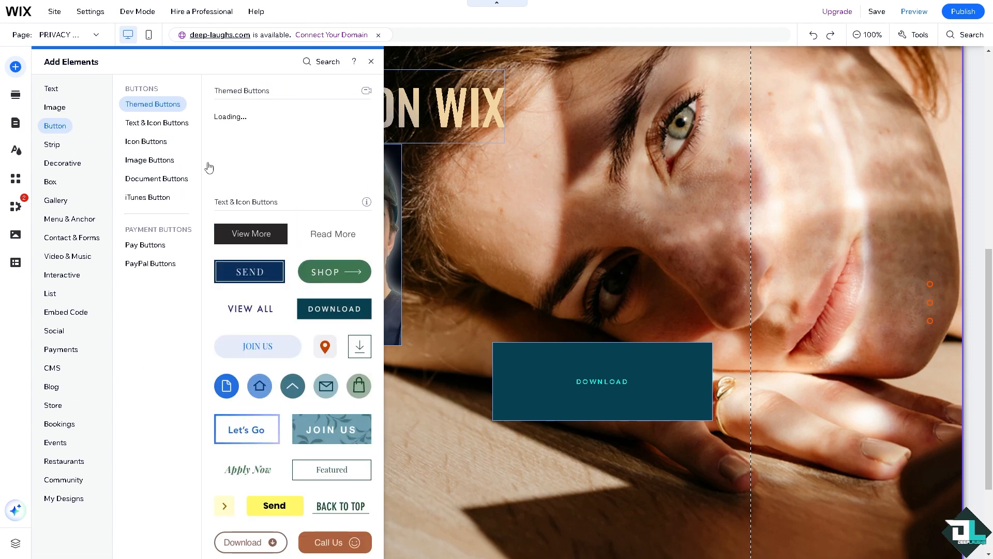
scroll(310, 328, down, 8)
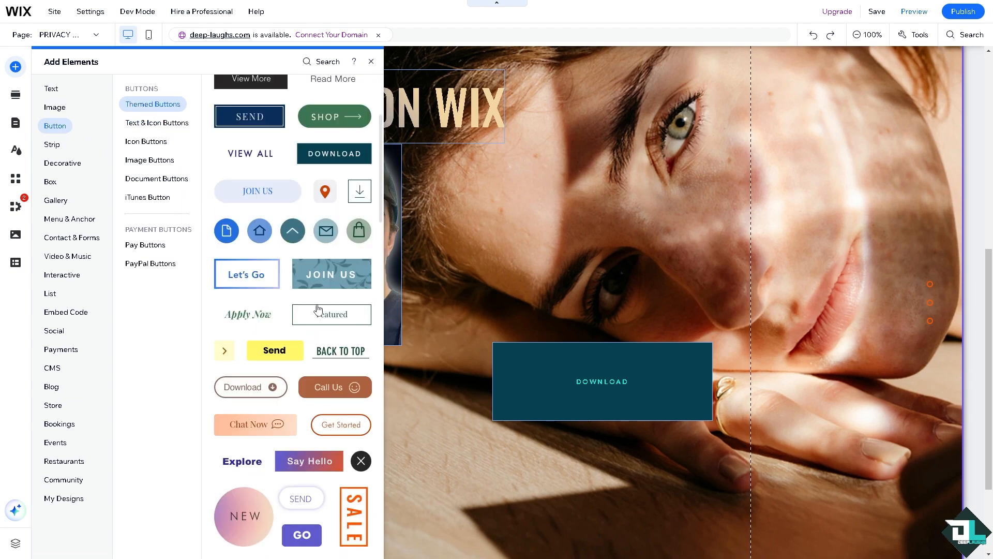
scroll(315, 342, down, 5)
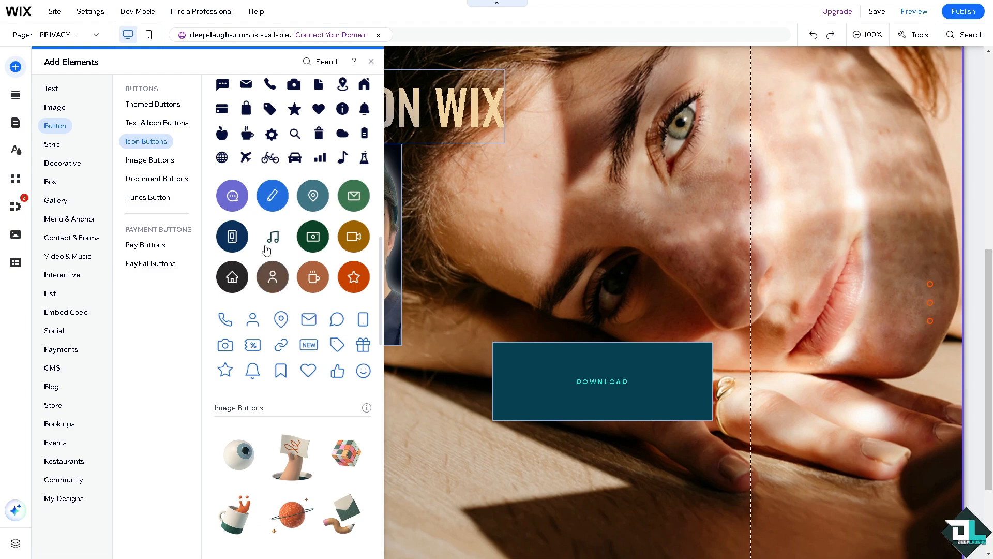
click(173, 166)
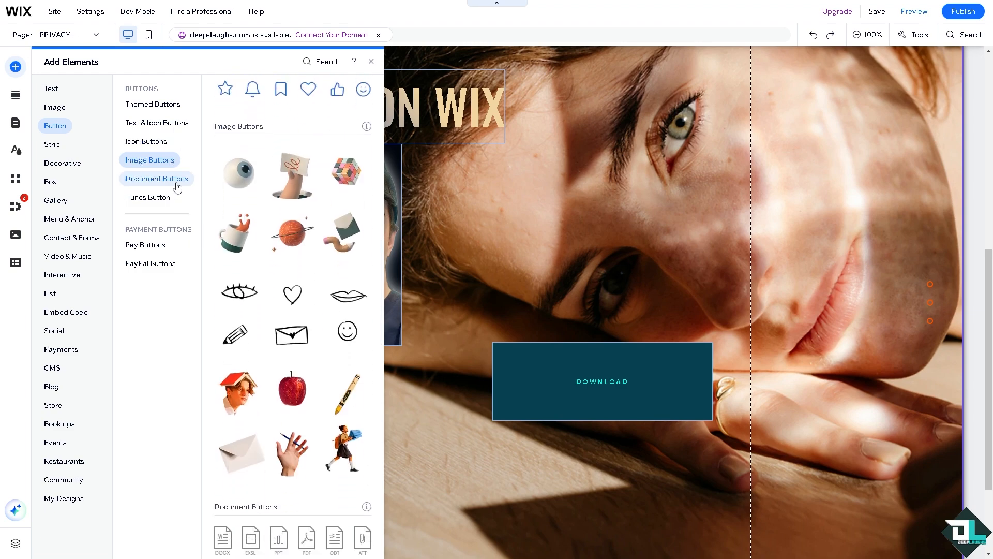
click(177, 182)
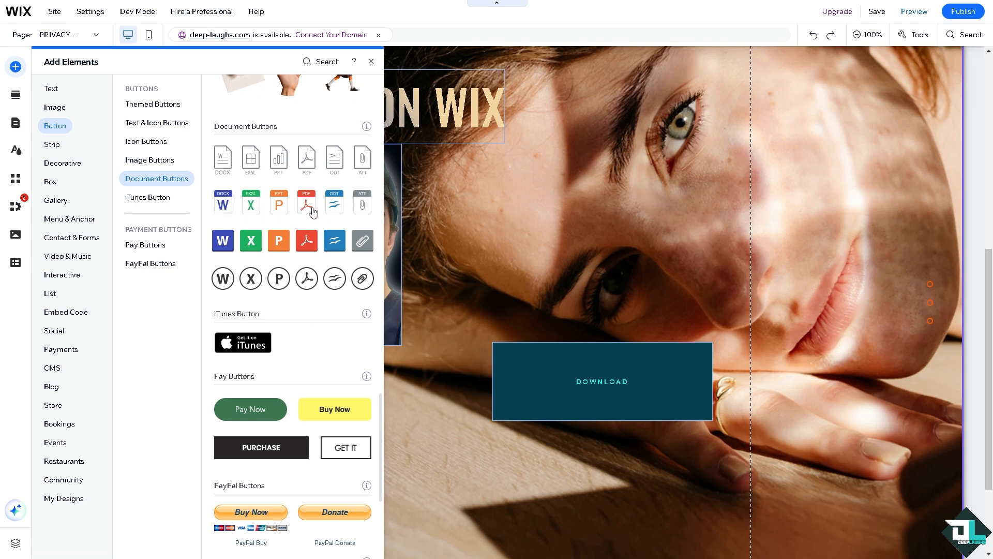
click(307, 209)
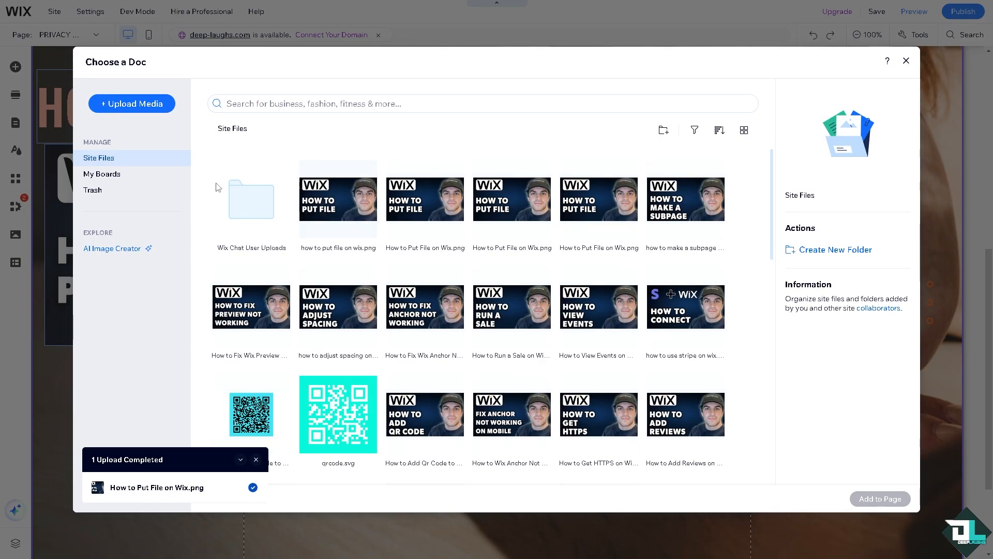
Choose How to Display PDF on Wix.pdf from the site files as the document button's file and add it to the page
scroll(493, 304, down, 4)
scroll(493, 303, down, 8)
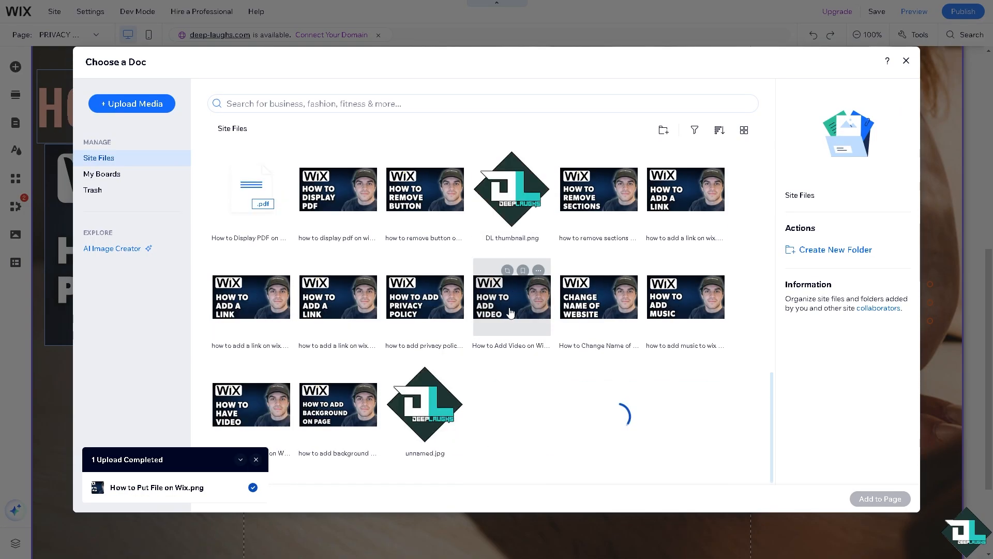
click(237, 202)
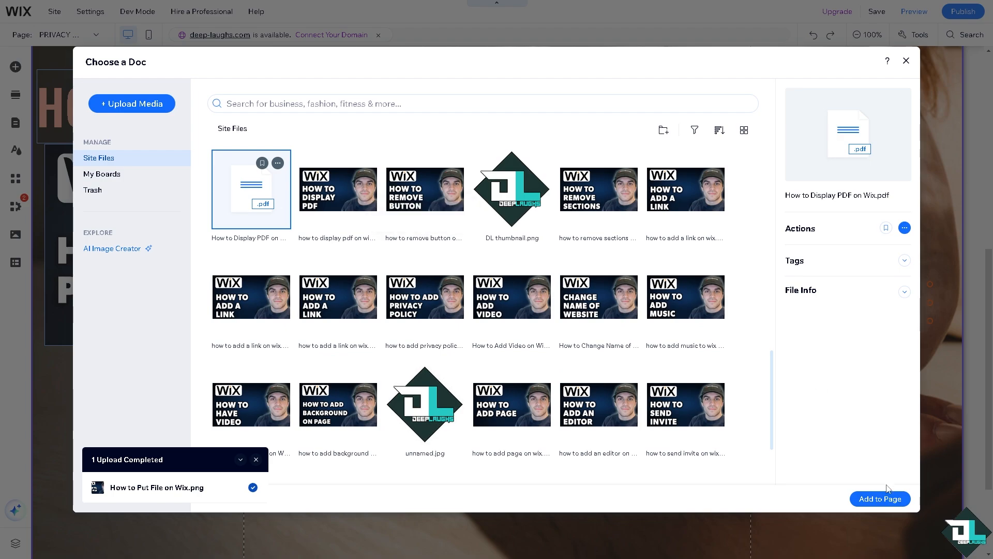
click(880, 499)
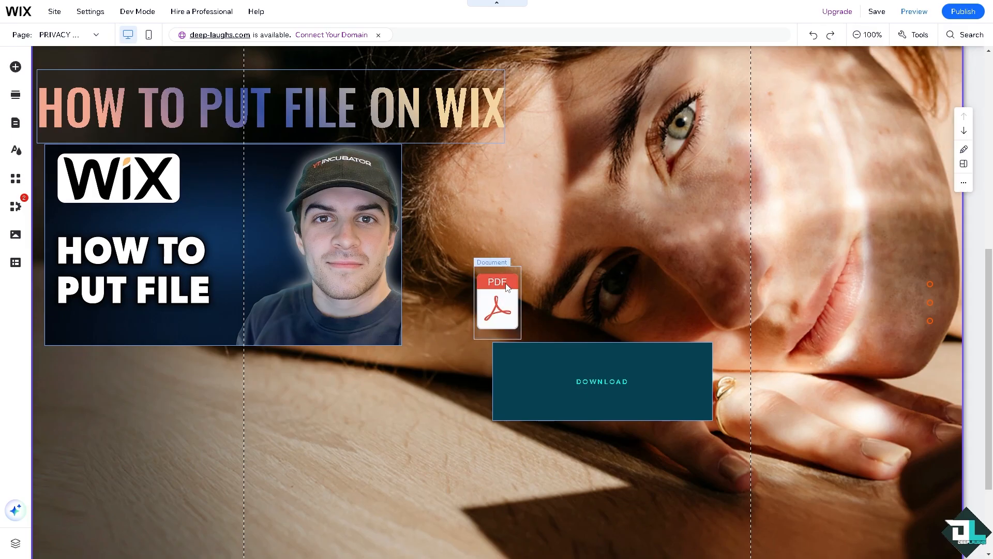
Enlarge the PDF document icon to about 316 by 365 pixels and place it beneath the How to Put File image
click(507, 283)
drag(521, 264, 632, 149)
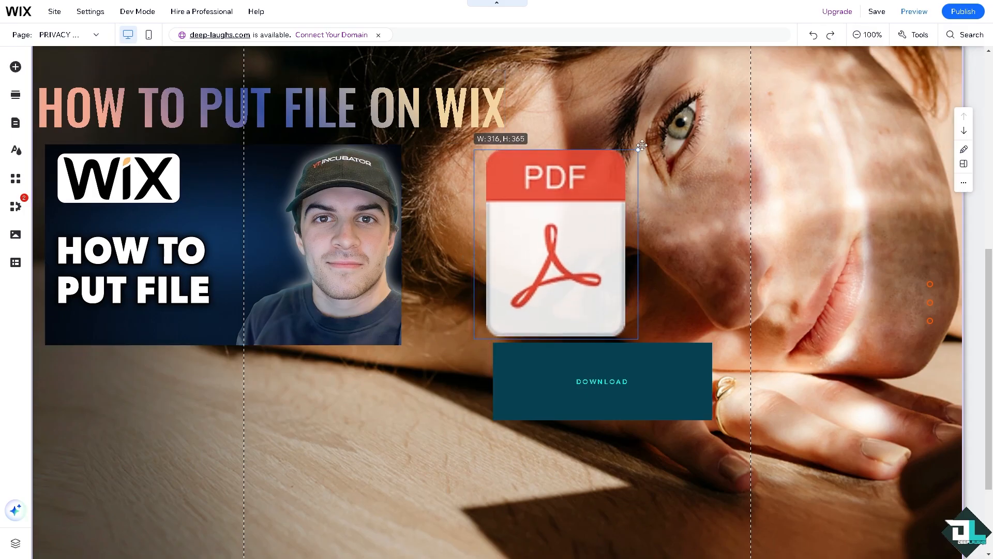
drag(572, 200, 151, 402)
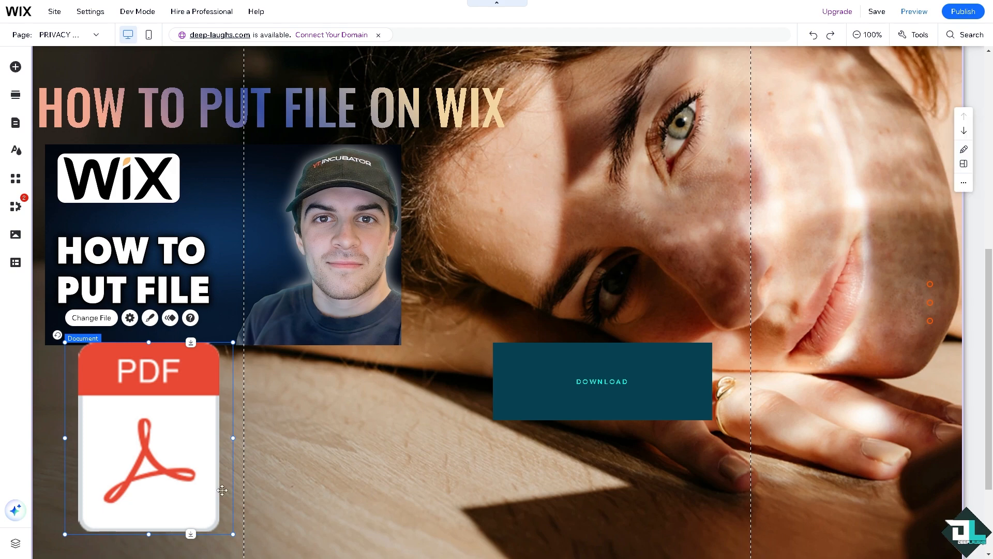
drag(146, 410, 130, 417)
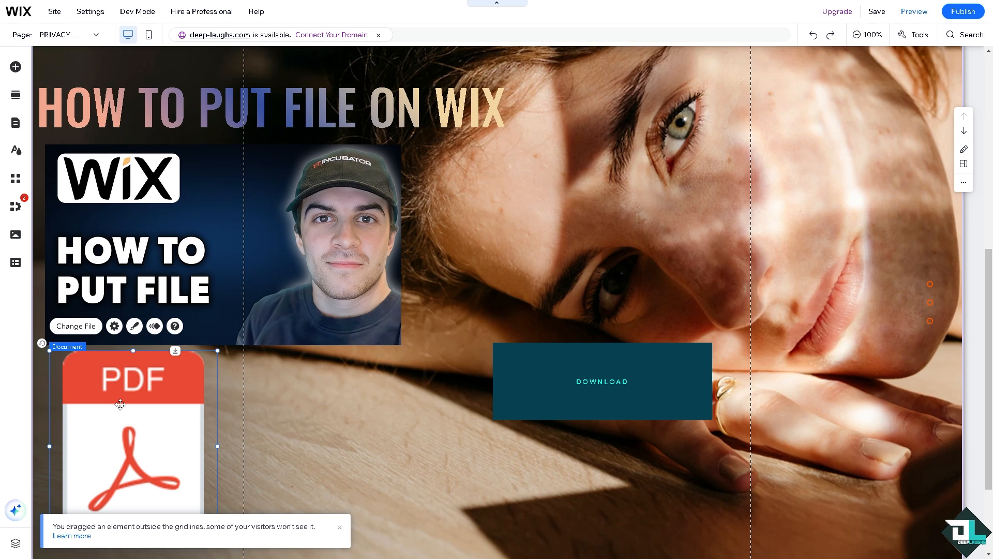
click(17, 208)
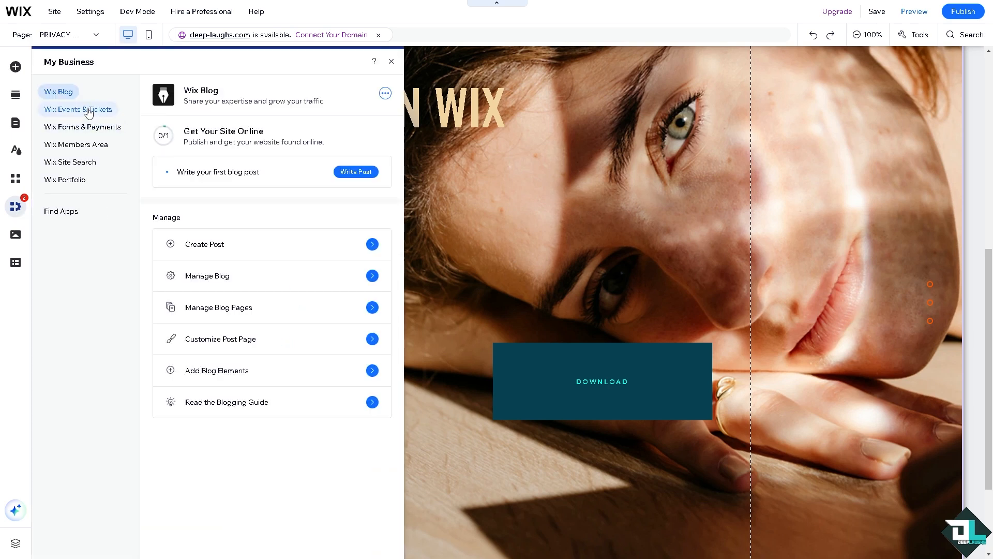
click(89, 110)
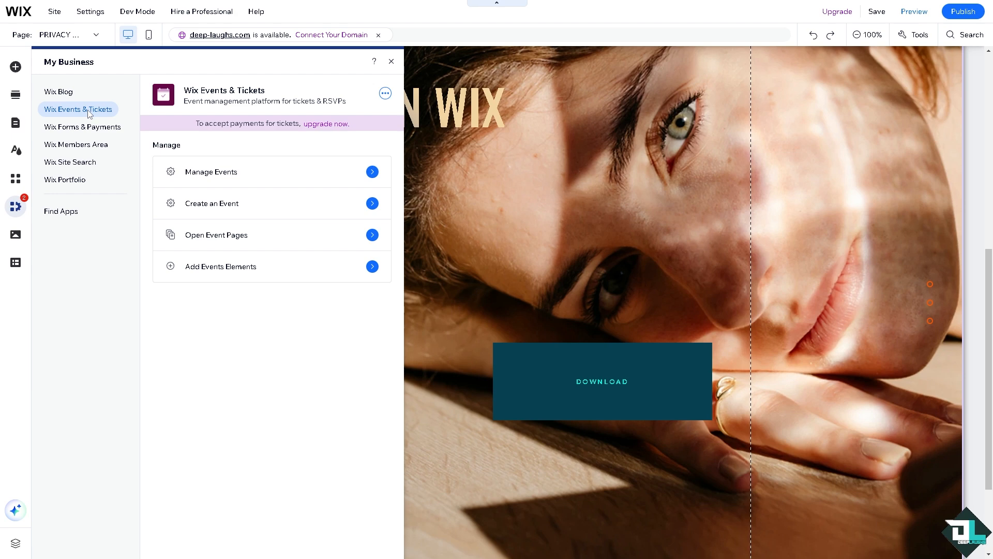
click(460, 215)
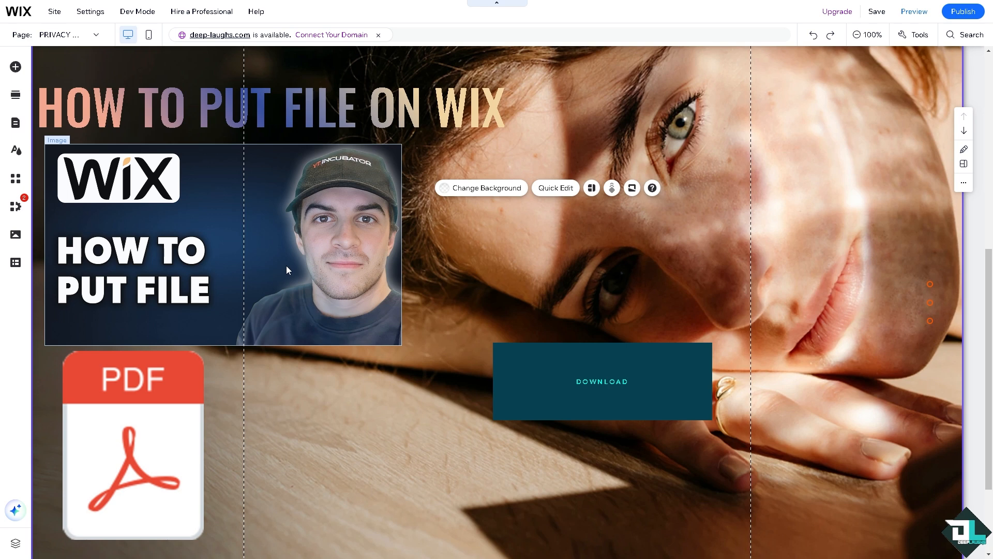
click(21, 128)
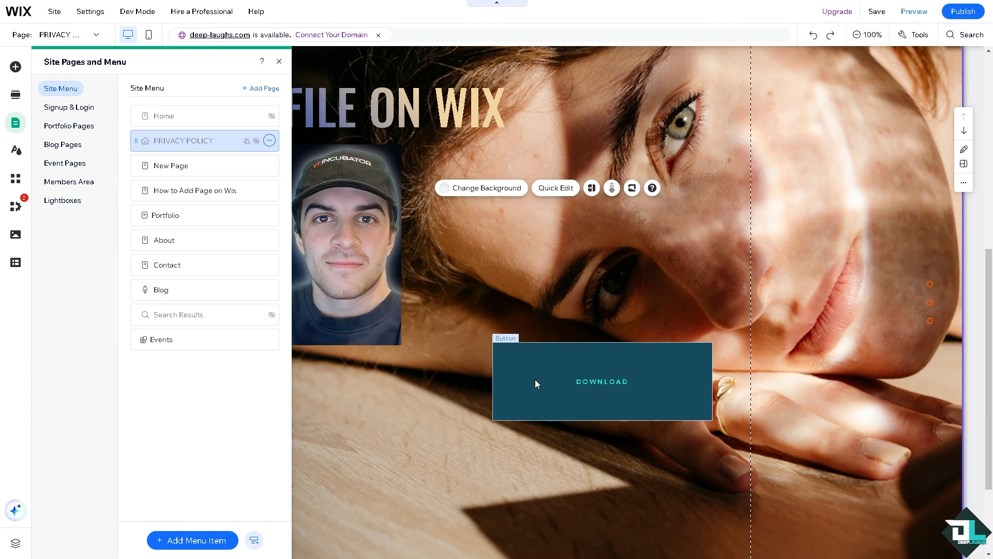
click(449, 297)
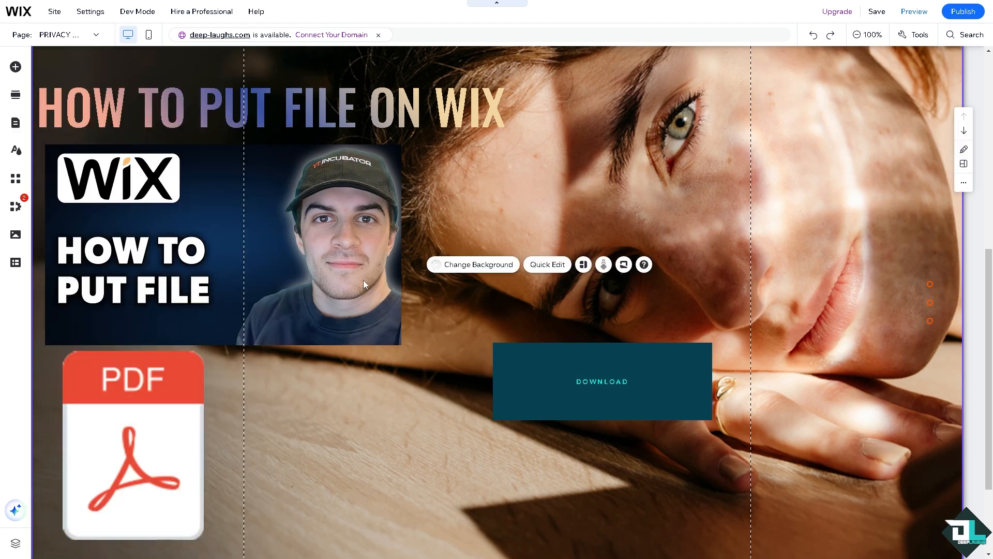